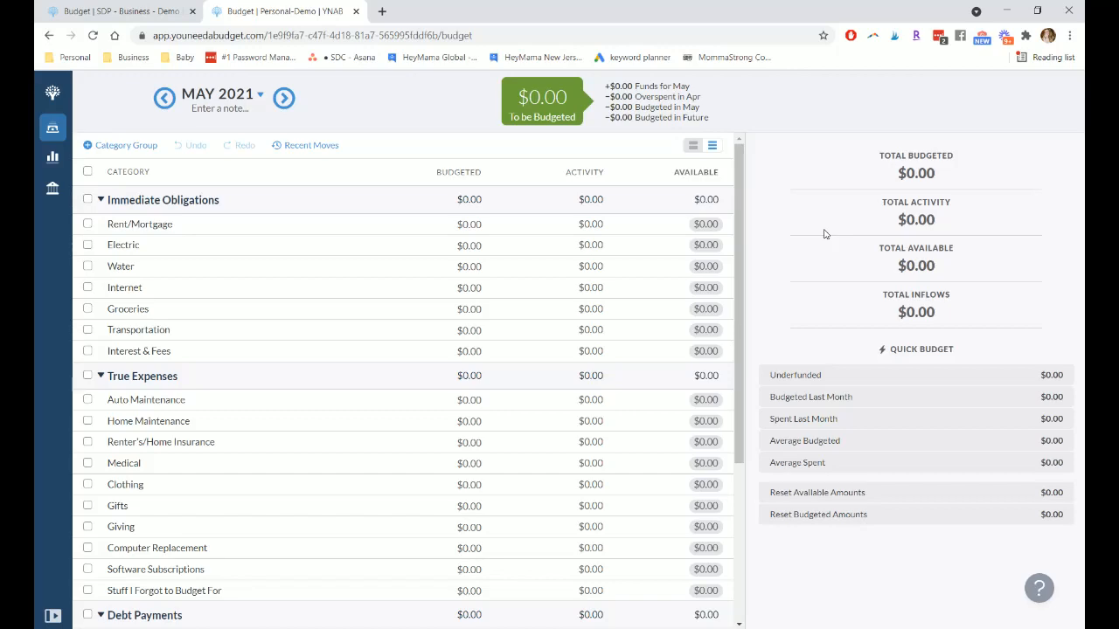
# Compare the category groups in the Personal-Demo budget with the recurring expenses, contractors and investments groups in the SDP - Business - Demo budget.
pyautogui.scroll(-3, 535, 496)
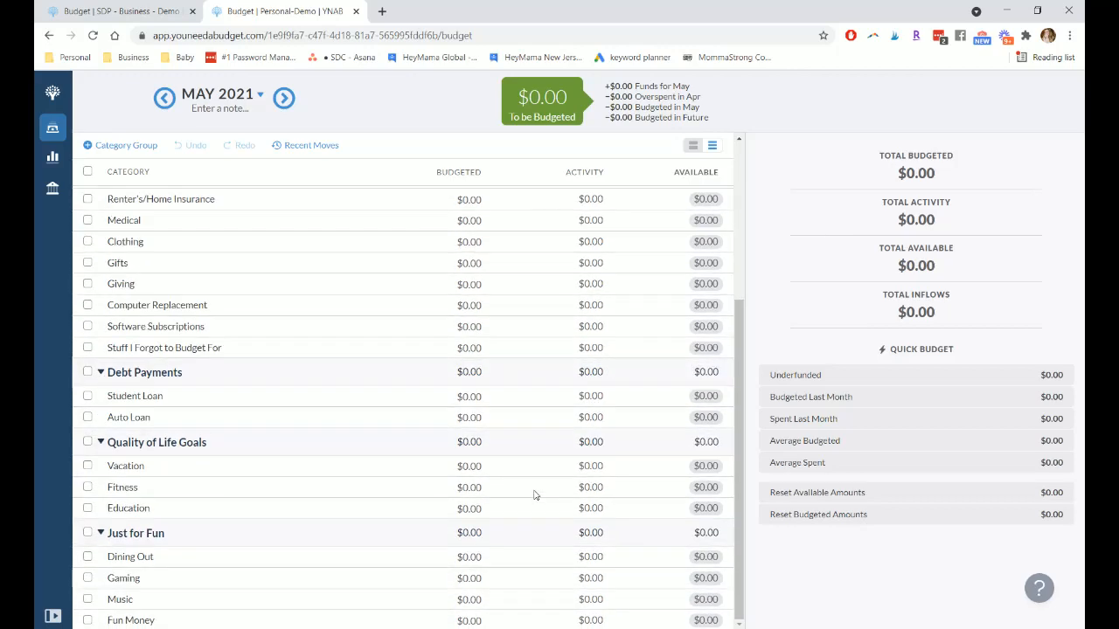
pyautogui.scroll(3, 498, 511)
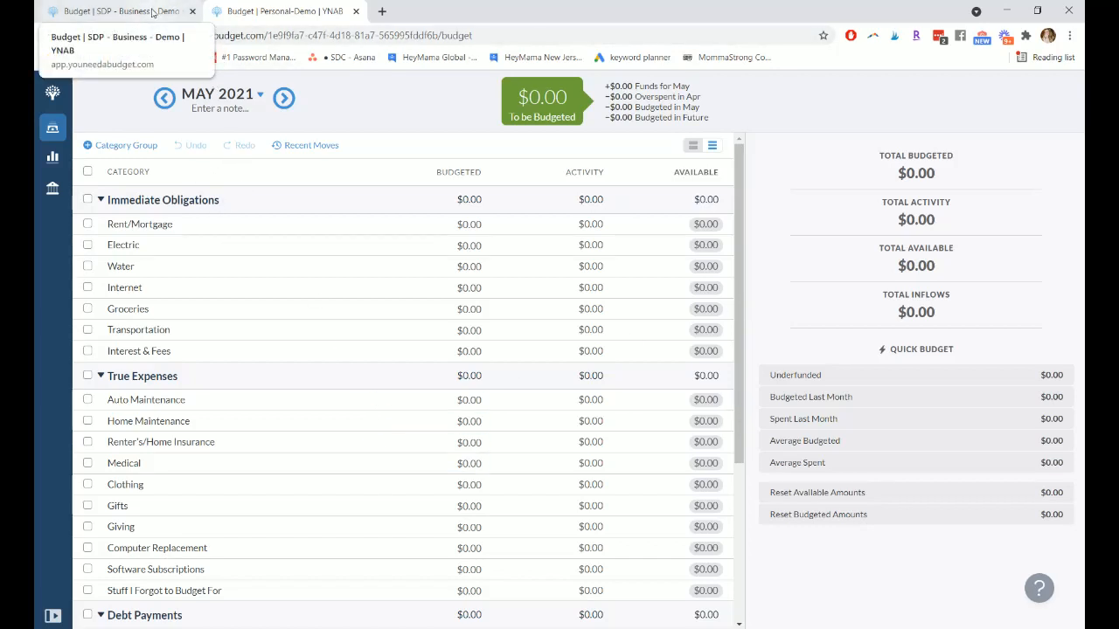
pyautogui.click(123, 11)
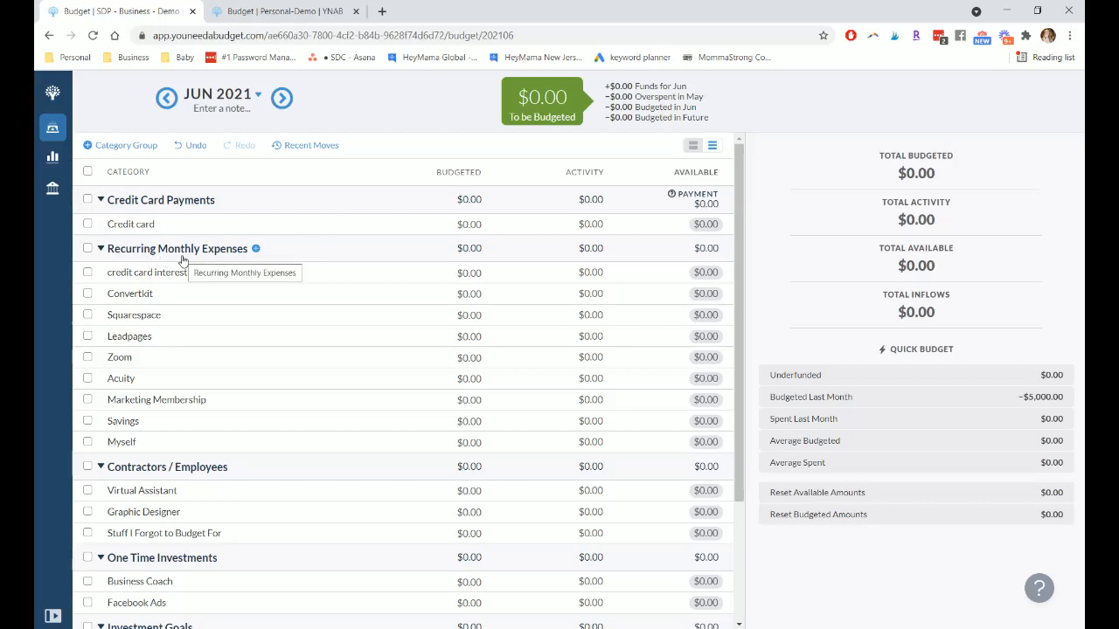
pyautogui.click(264, 12)
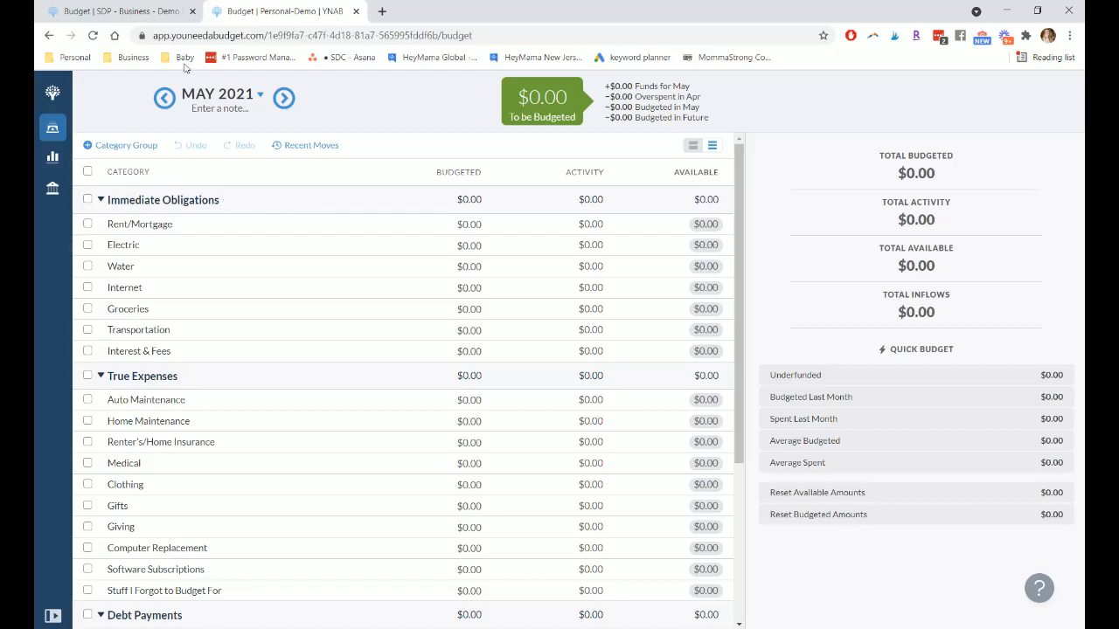
pyautogui.click(166, 16)
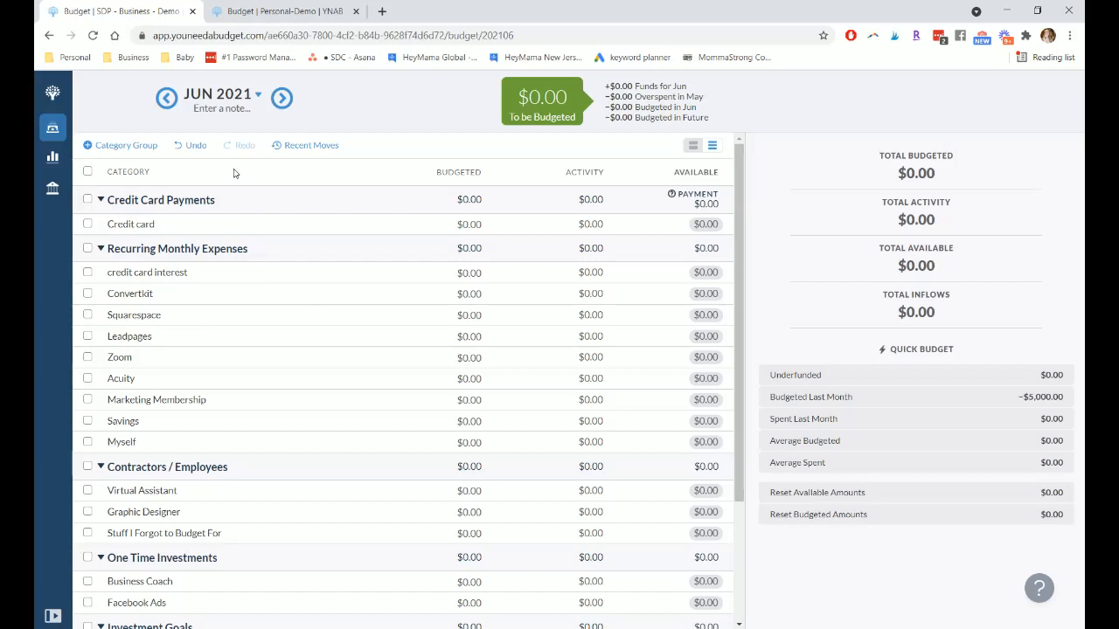
pyautogui.click(287, 10)
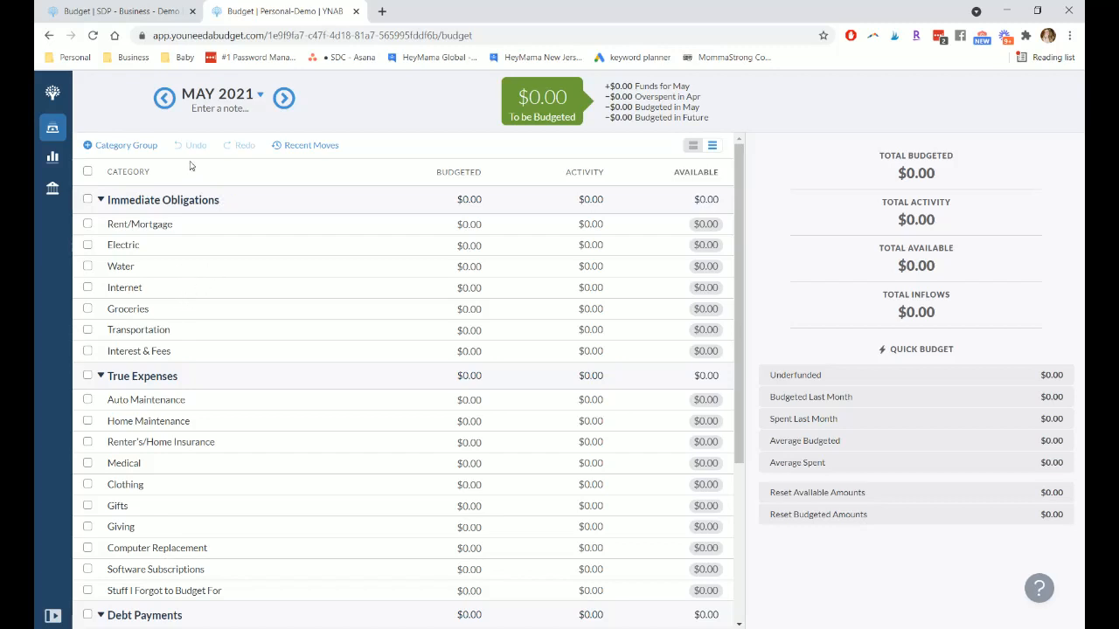
pyautogui.click(128, 11)
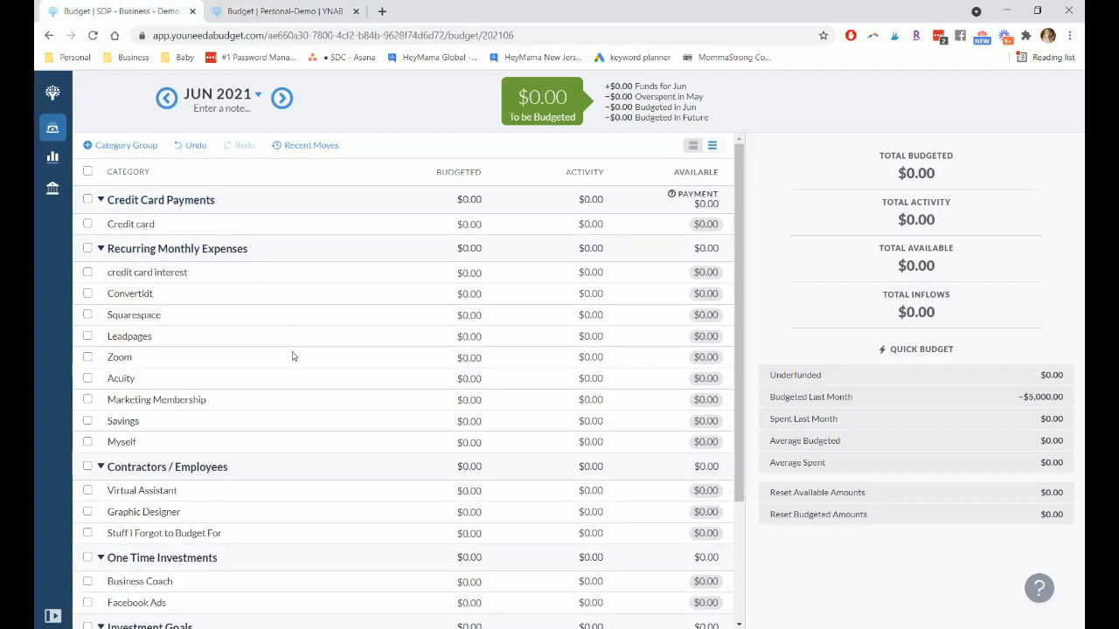
pyautogui.scroll(-2, 293, 357)
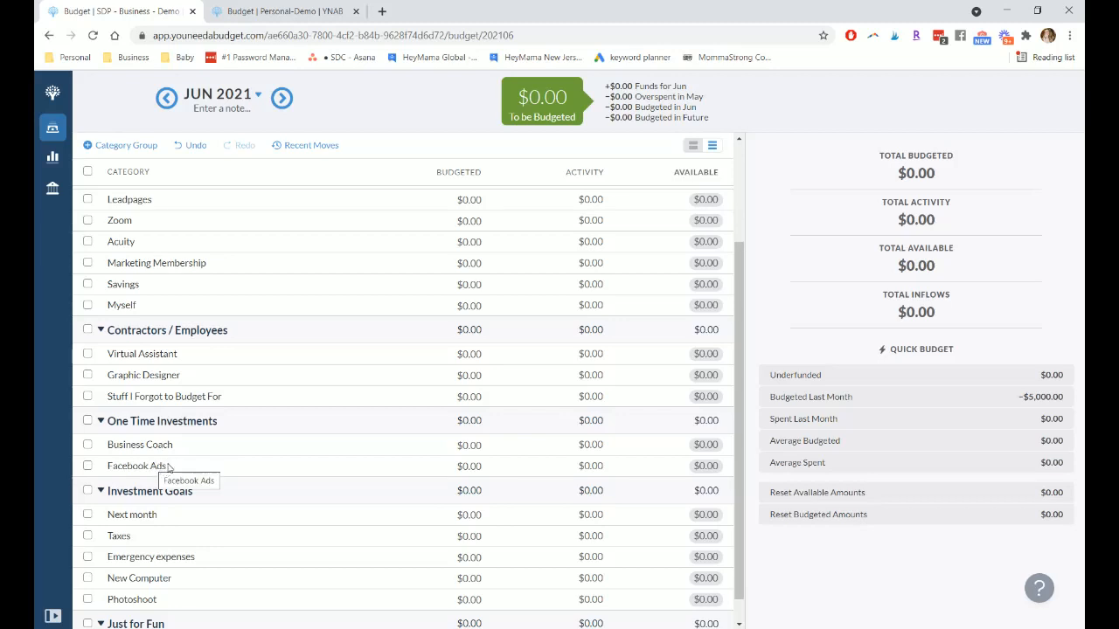
pyautogui.scroll(3, 175, 263)
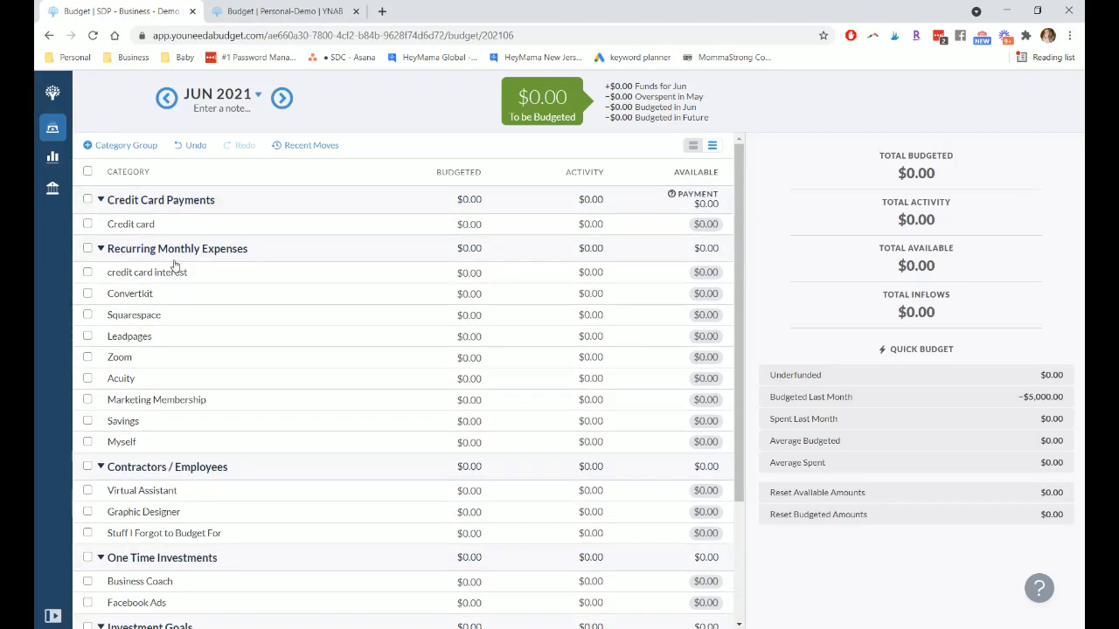
pyautogui.click(224, 9)
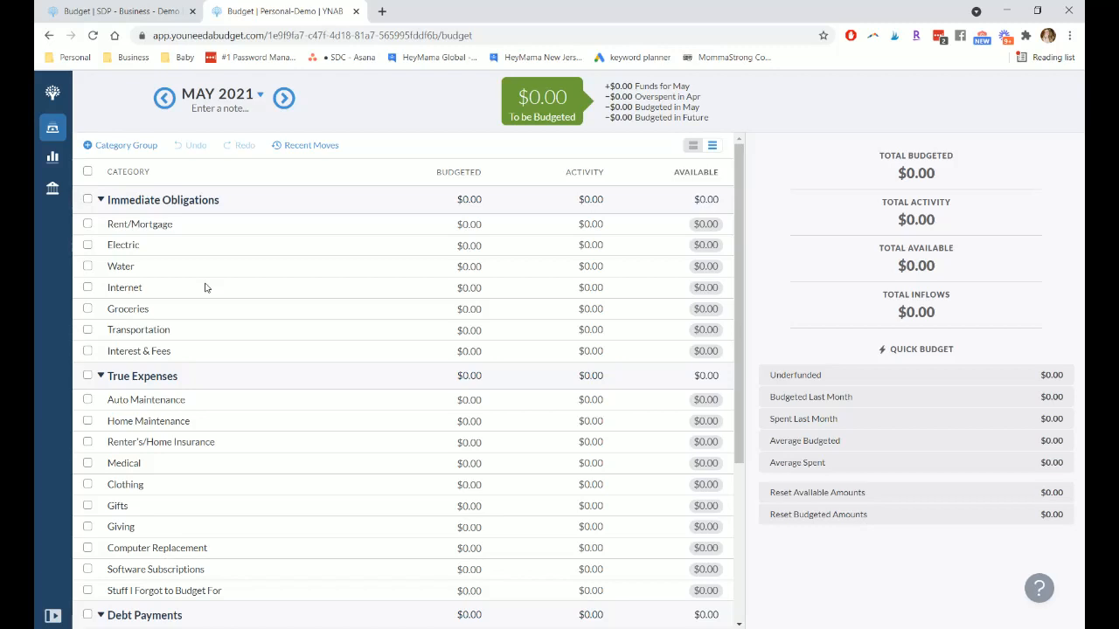
pyautogui.click(146, 12)
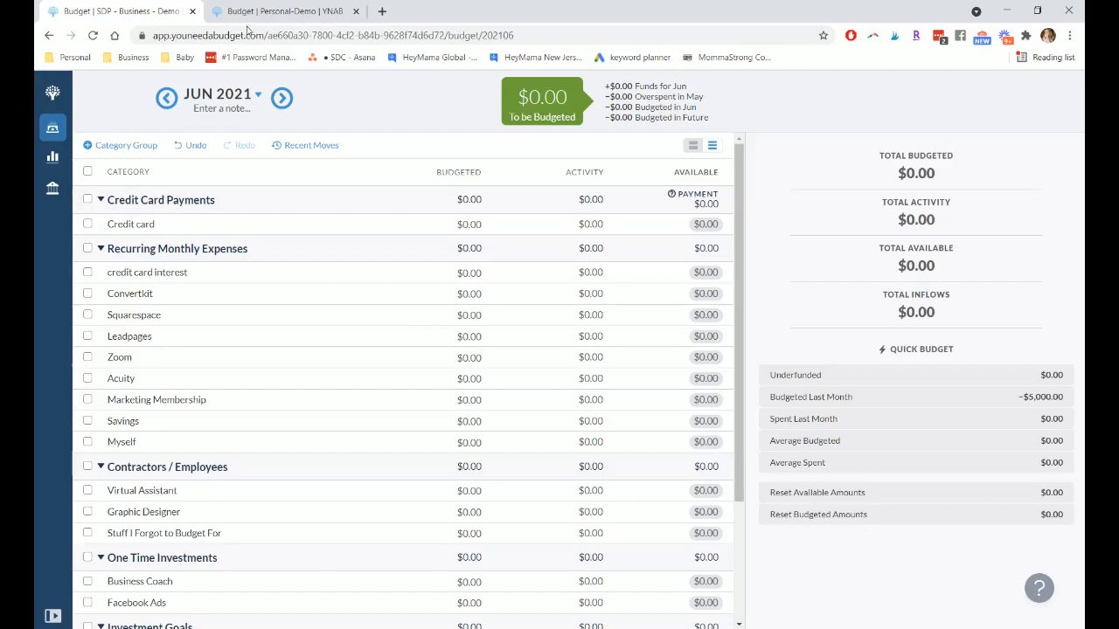
pyautogui.click(275, 11)
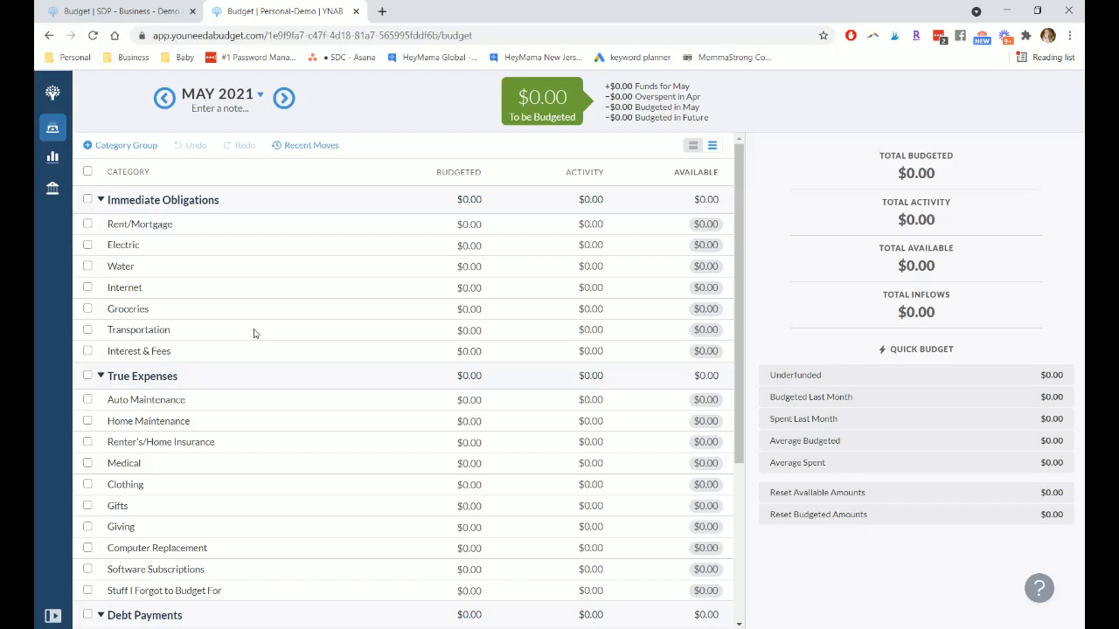
pyautogui.click(138, 15)
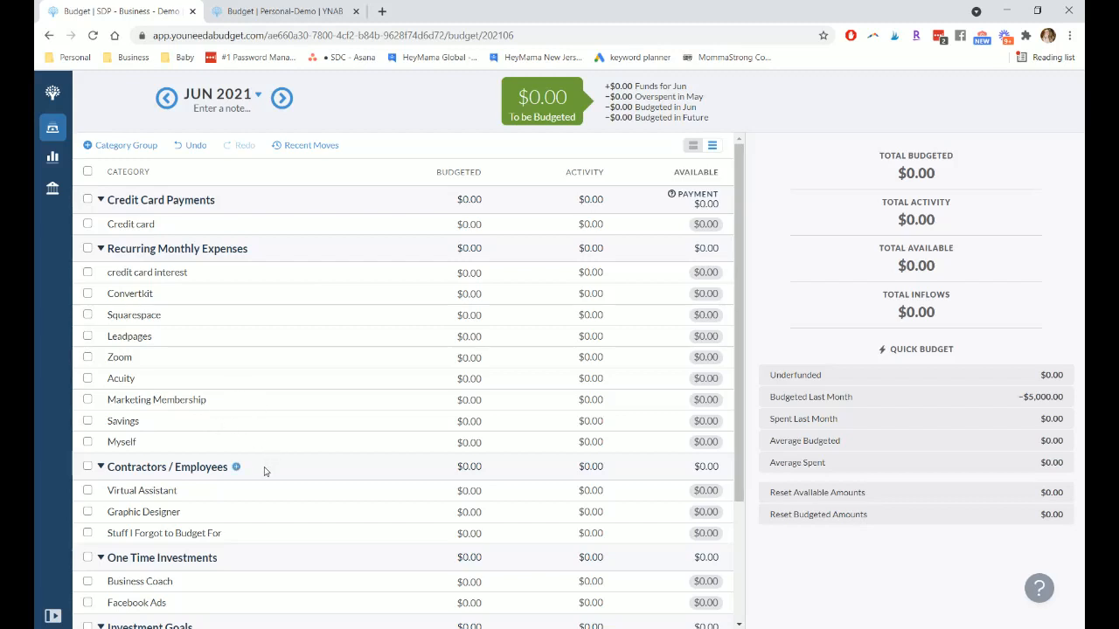
pyautogui.click(266, 14)
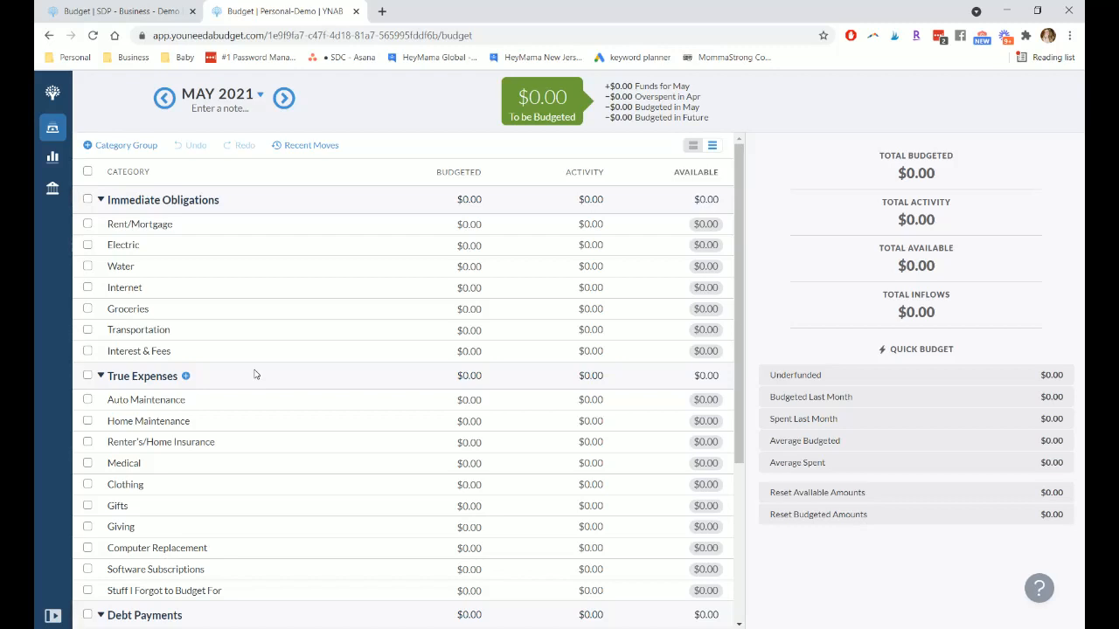
# Examine the personal budget's True Expenses categories alongside the business budget's Contractors / Employees, One Time Investments and Investment Goals groups.
pyautogui.scroll(-1, 297, 429)
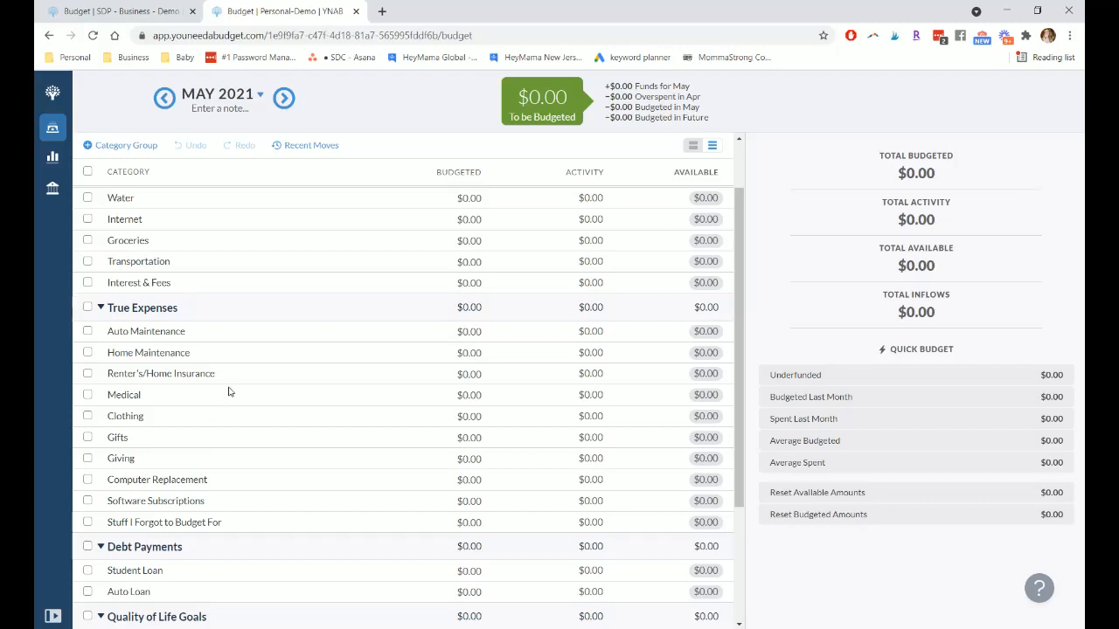
pyautogui.click(120, 11)
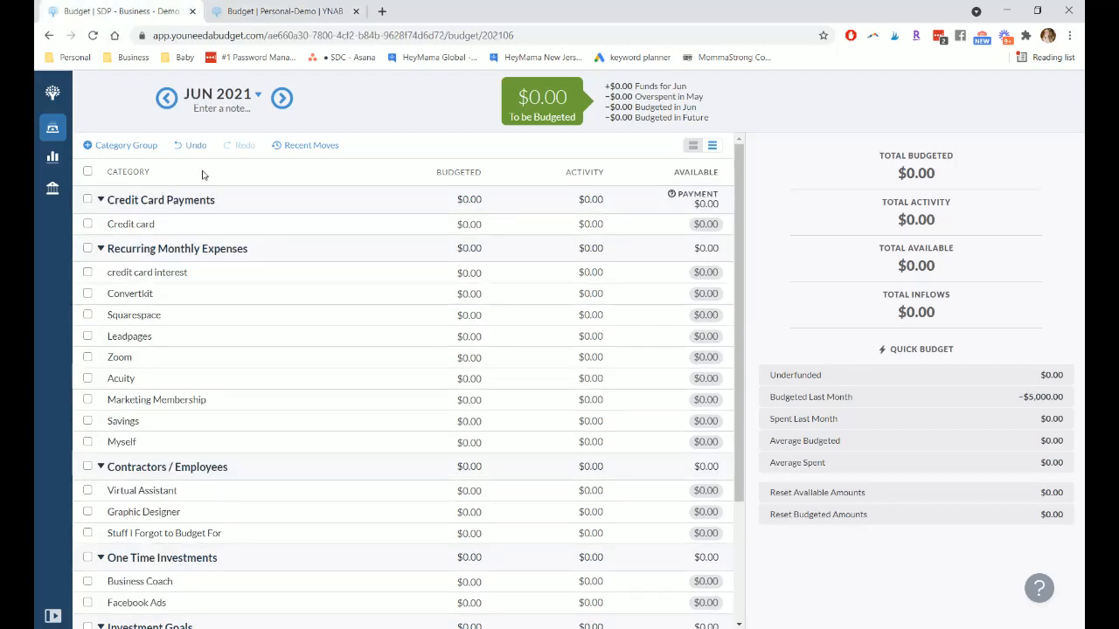
pyautogui.scroll(-2, 259, 453)
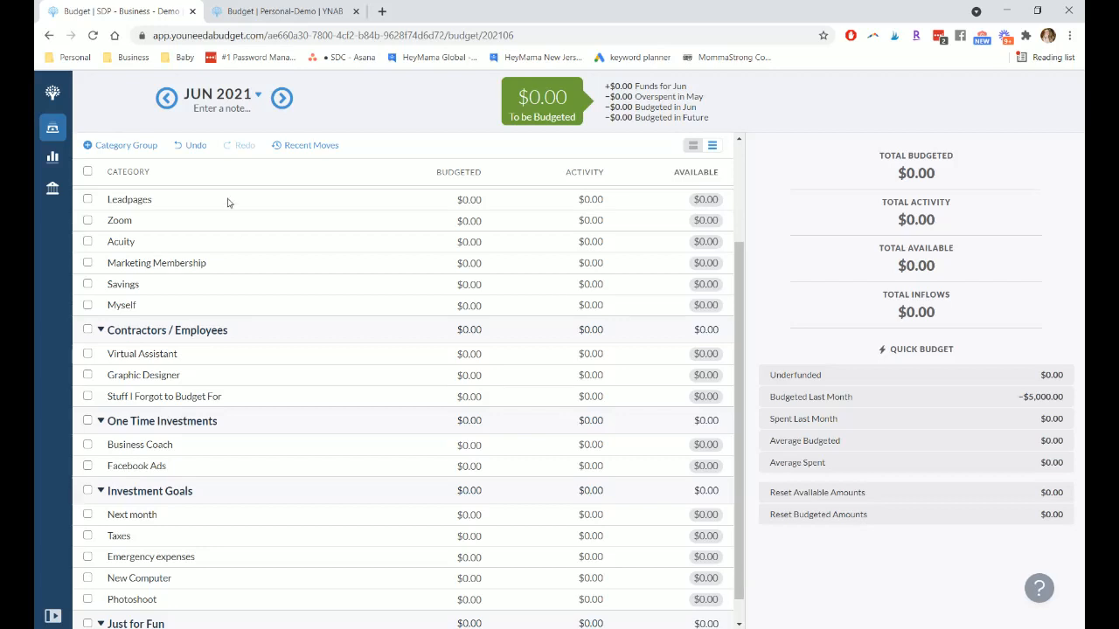
pyautogui.click(301, 11)
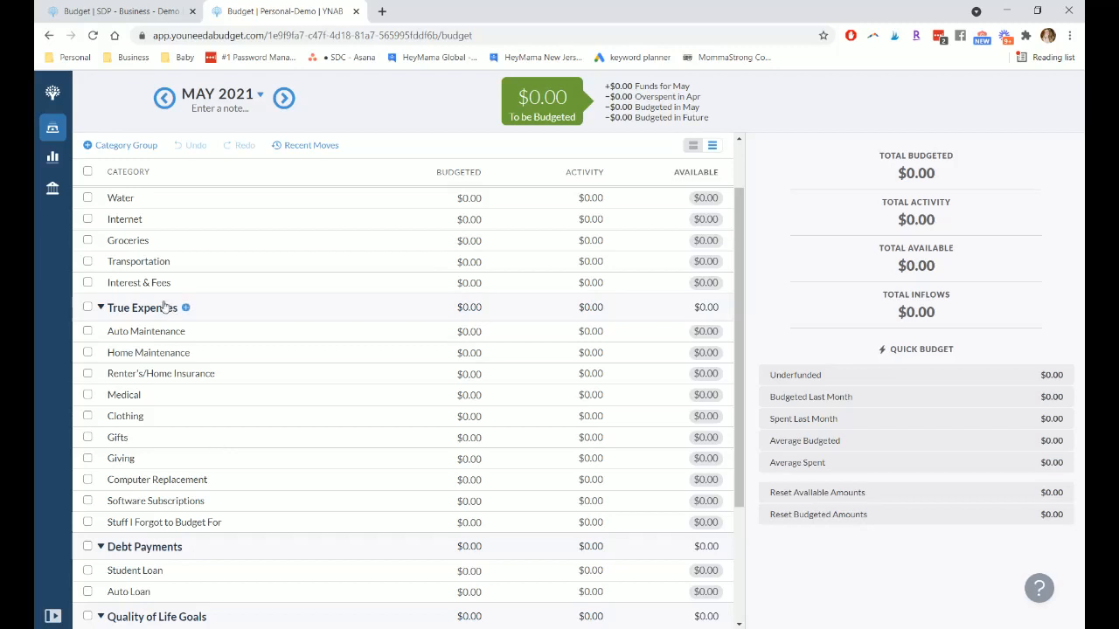
pyautogui.click(149, 9)
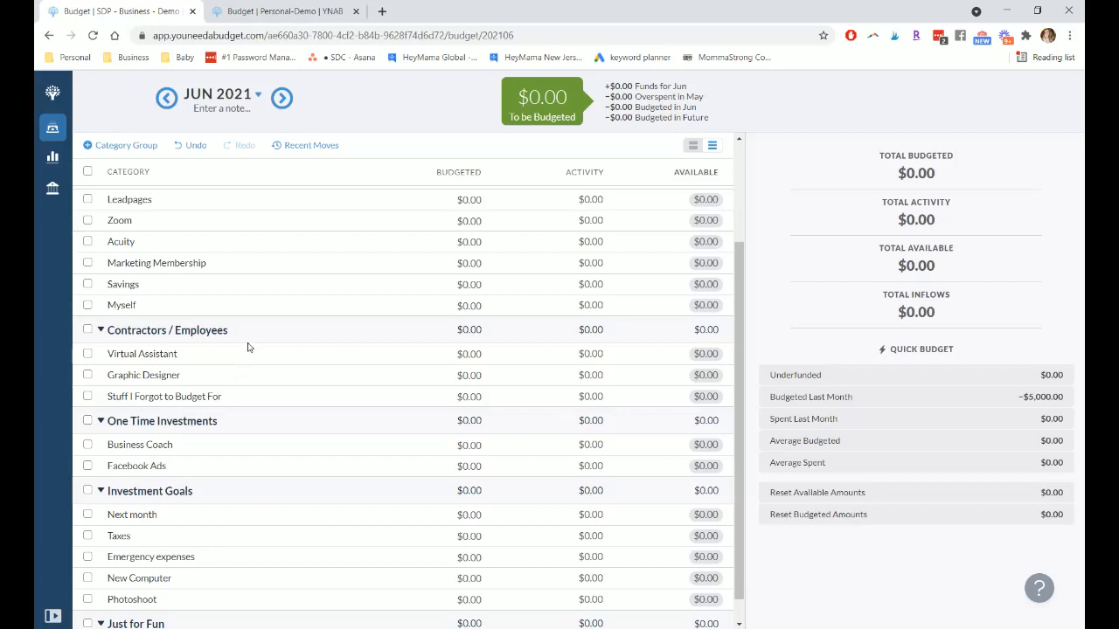
pyautogui.click(251, 10)
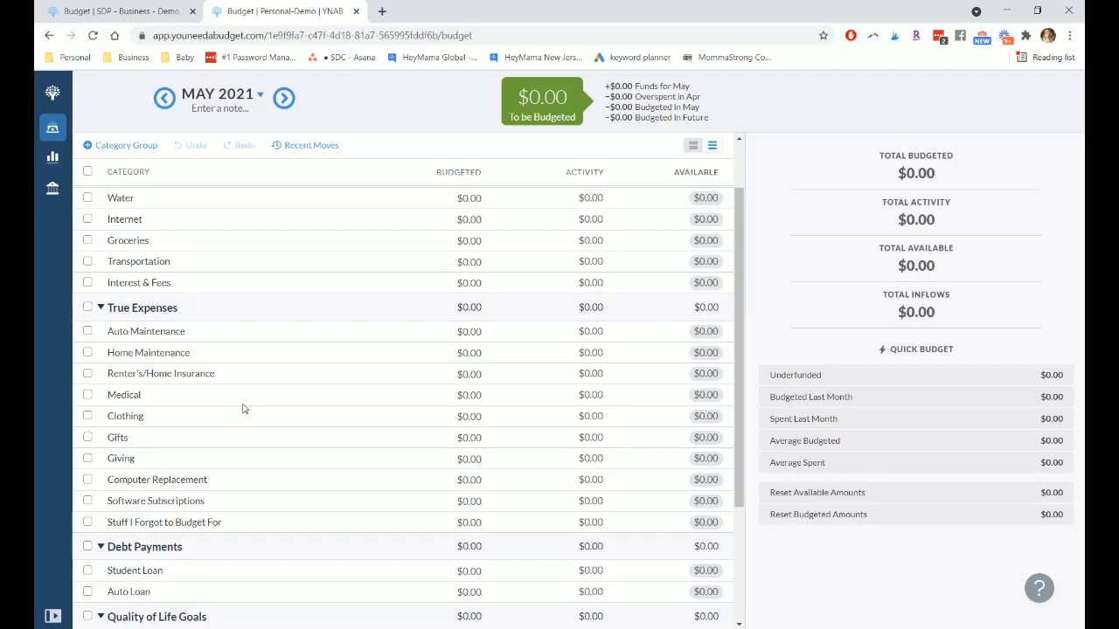
pyautogui.click(91, 13)
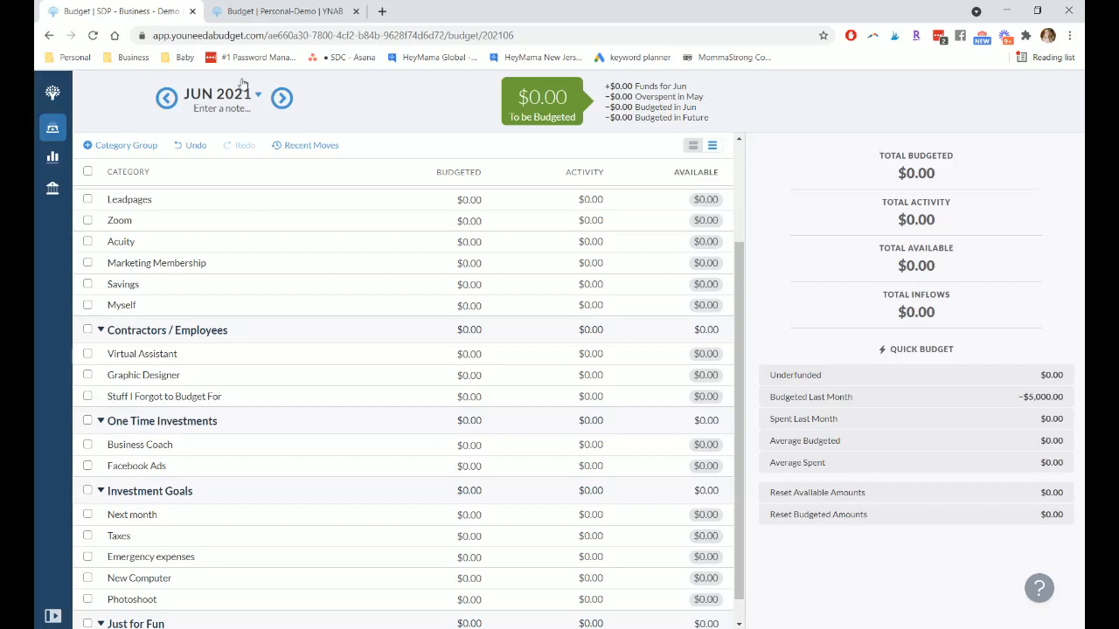
pyautogui.click(235, 10)
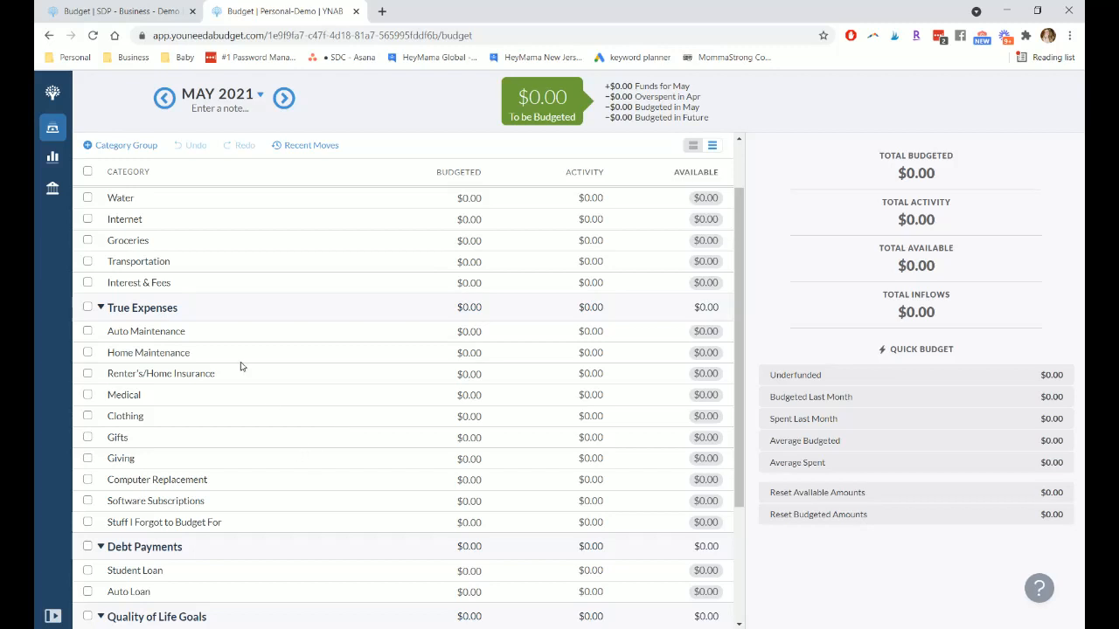
# Add a category named State of NJ to the Contractors / Employees group in the SDP - Business - Demo budget.
pyautogui.click(124, 12)
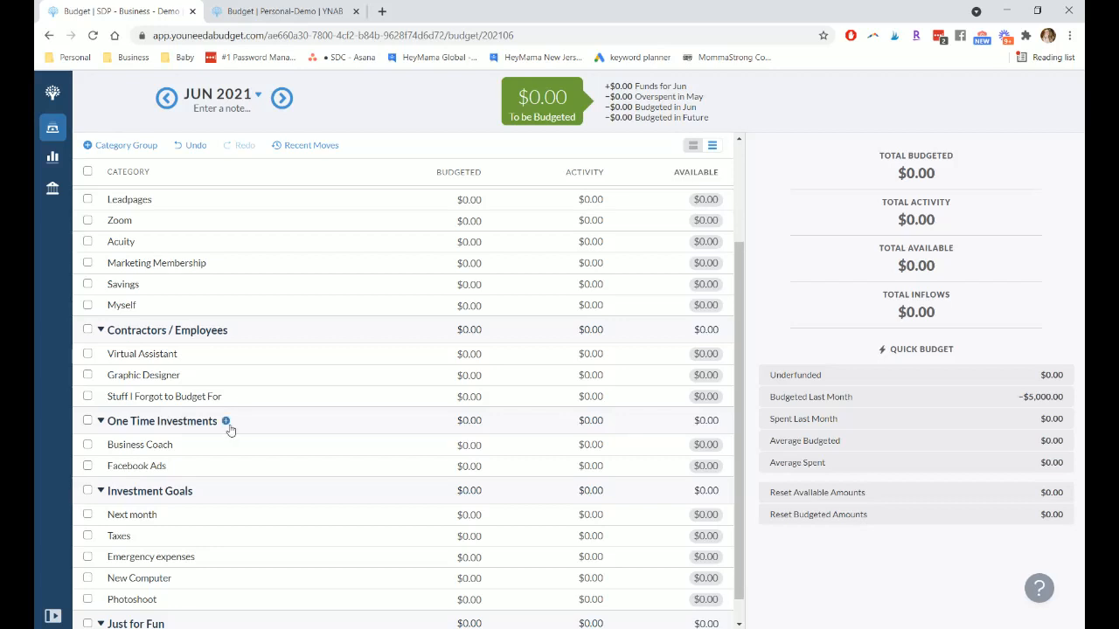
pyautogui.moveTo(236, 330)
pyautogui.click(237, 331)
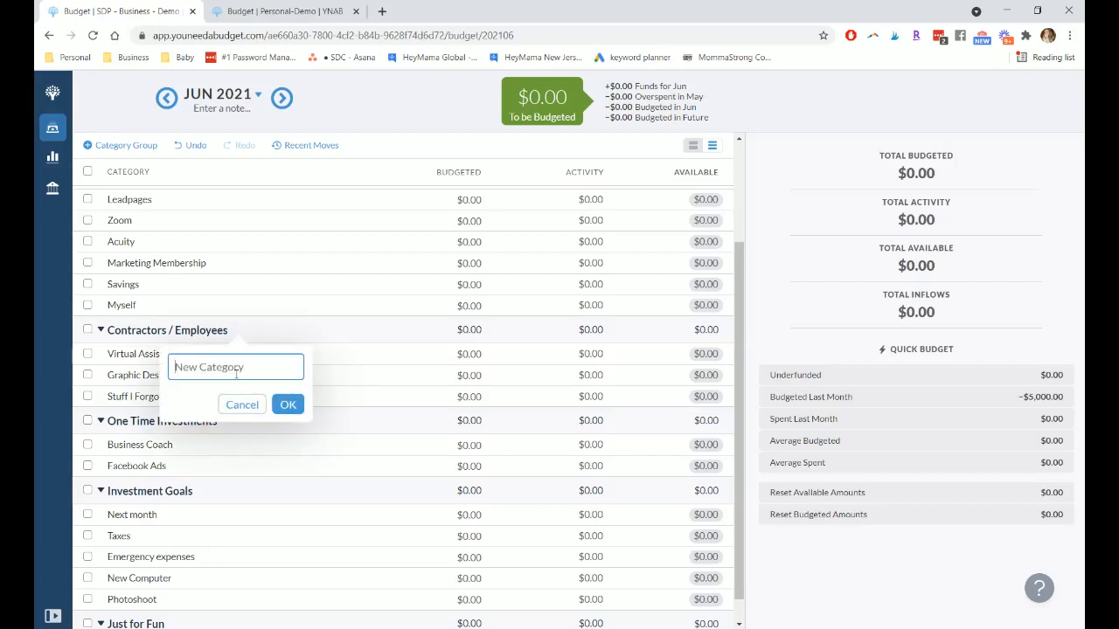
pyautogui.write('State of NJ')
pyautogui.click(287, 404)
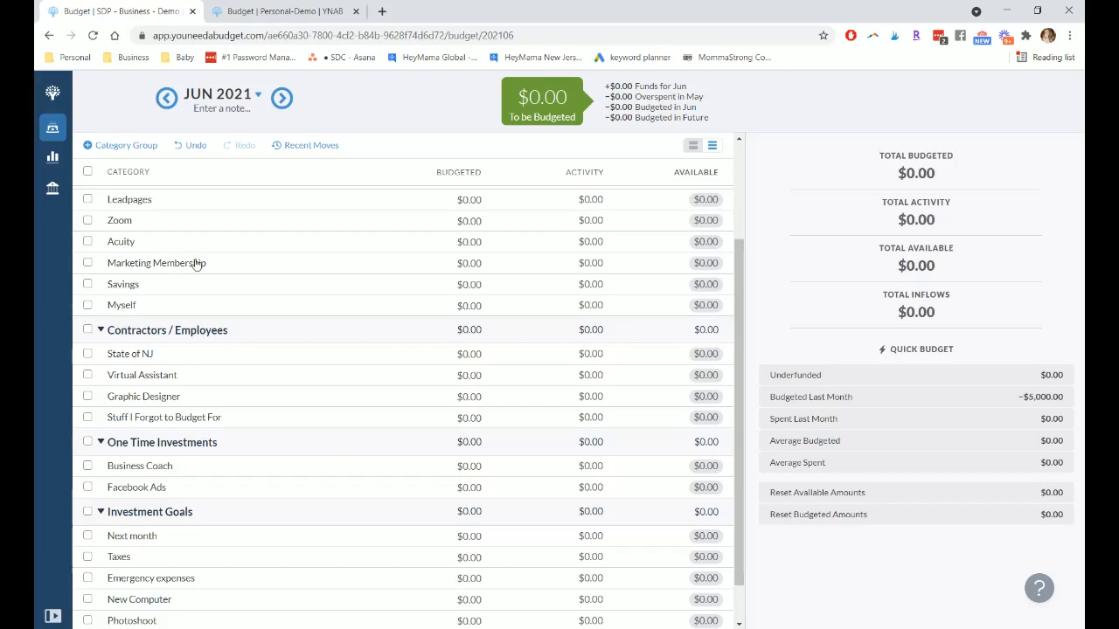
# Review the full category list of the business budget, then the Personal-Demo budget's groups from Immediate Obligations through Just for Fun.
pyautogui.scroll(3, 198, 263)
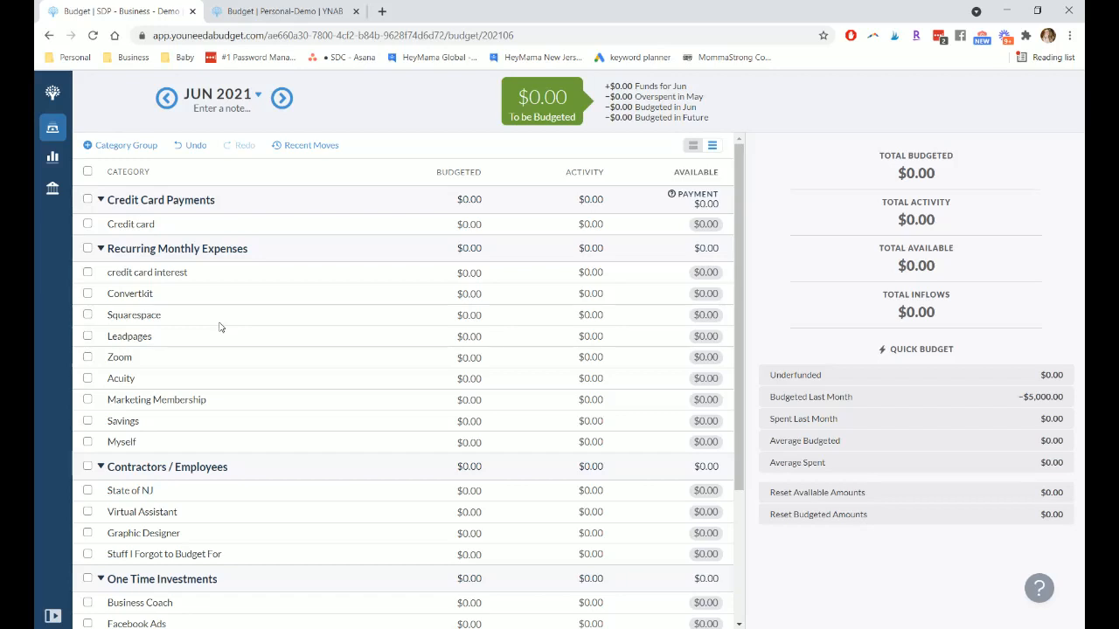
pyautogui.scroll(-2, 220, 327)
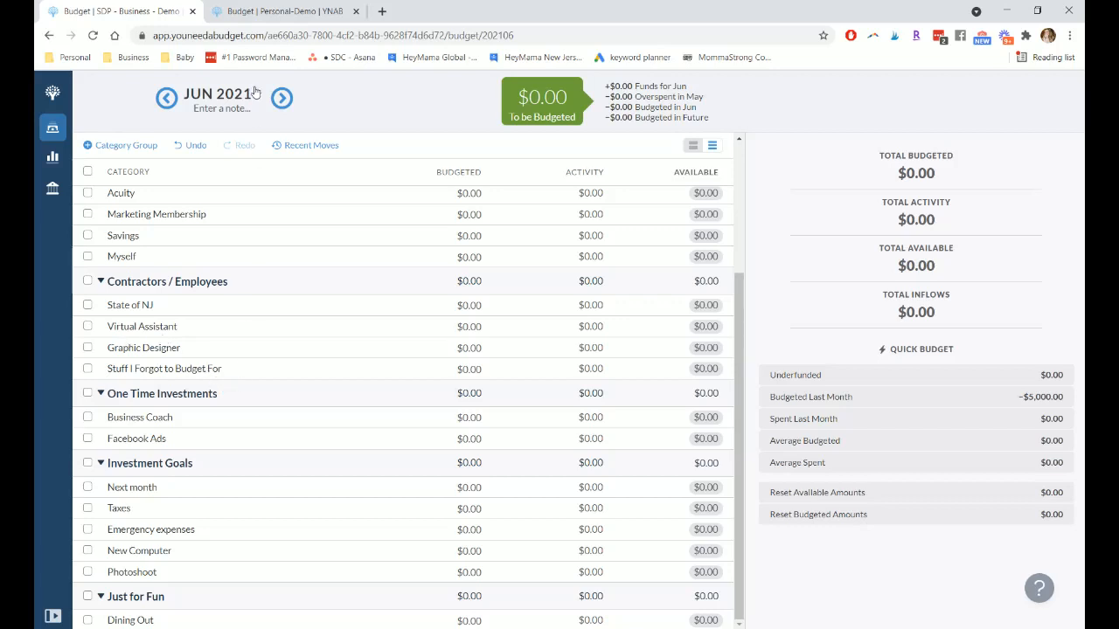
pyautogui.click(266, 11)
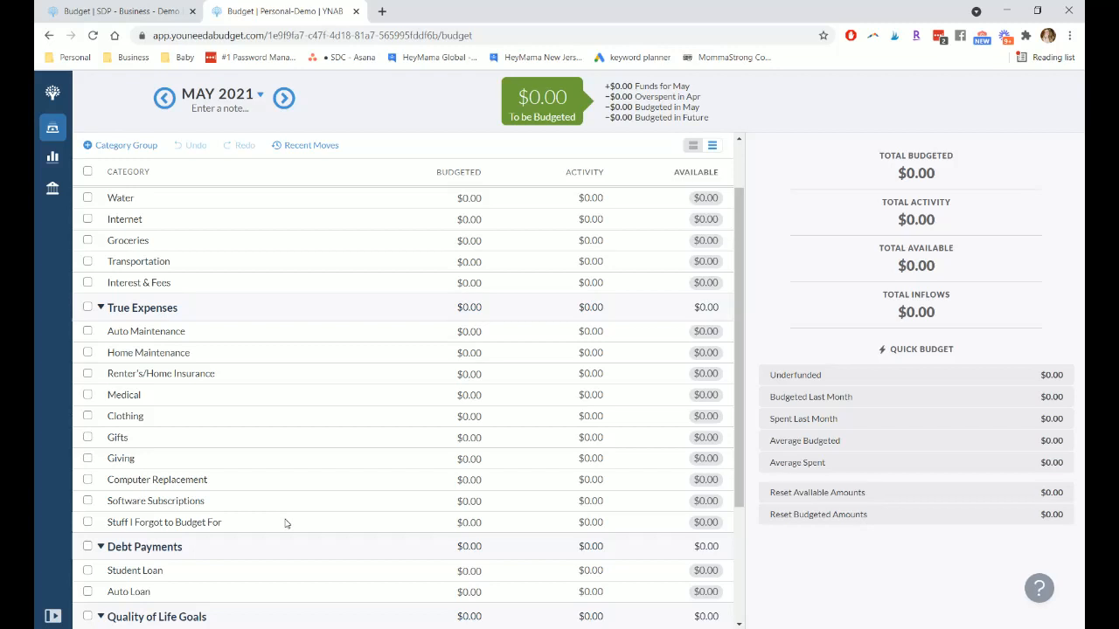
pyautogui.scroll(-2, 285, 523)
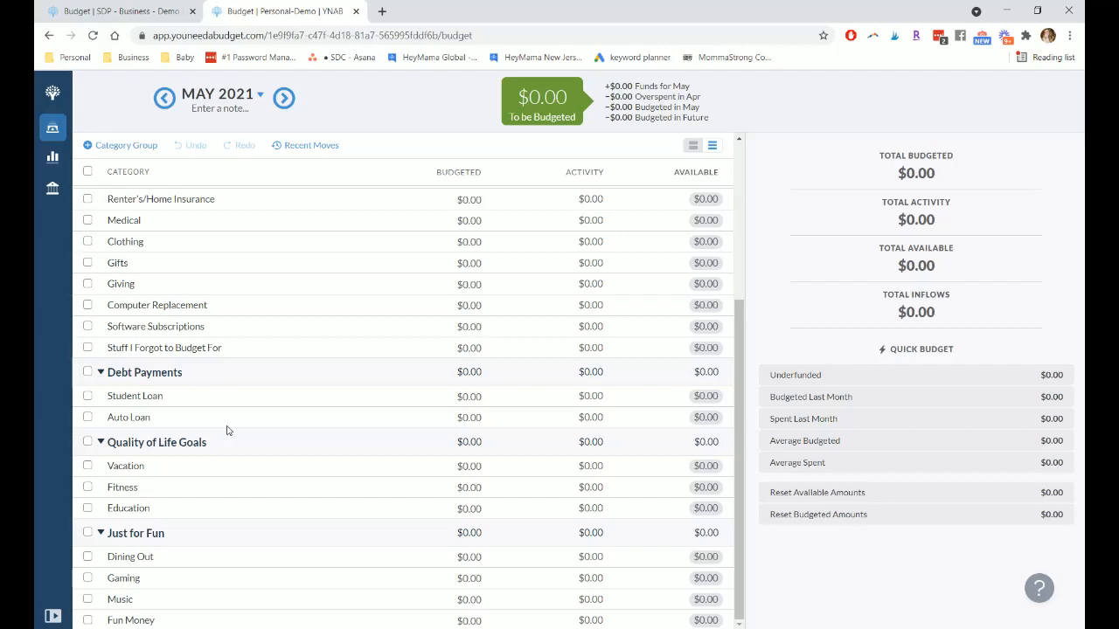
pyautogui.scroll(3, 226, 430)
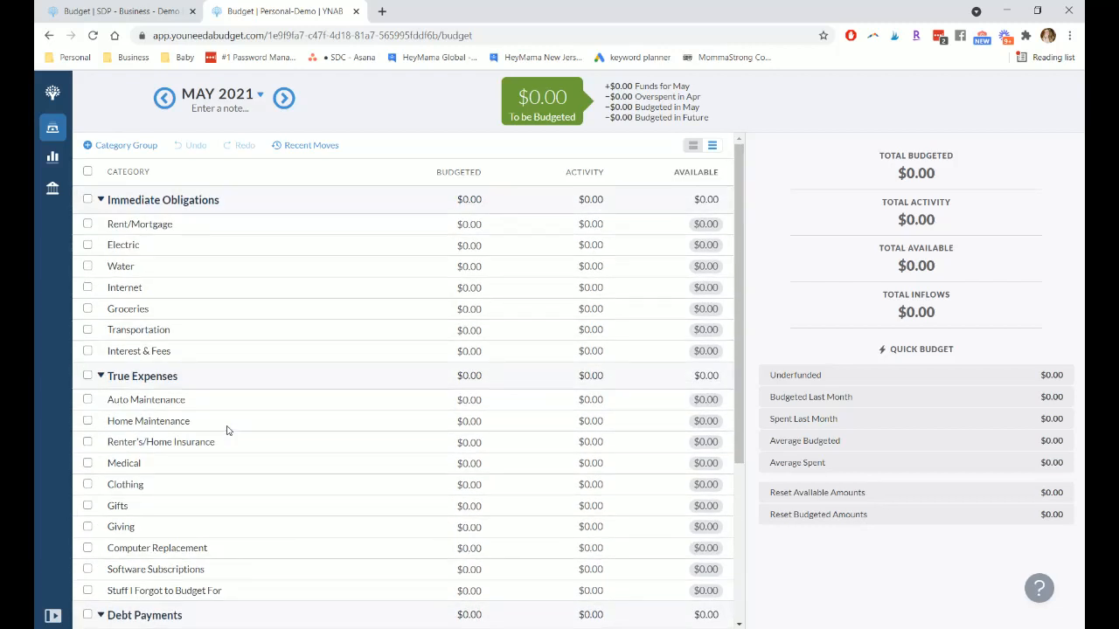
pyautogui.scroll(-3, 226, 430)
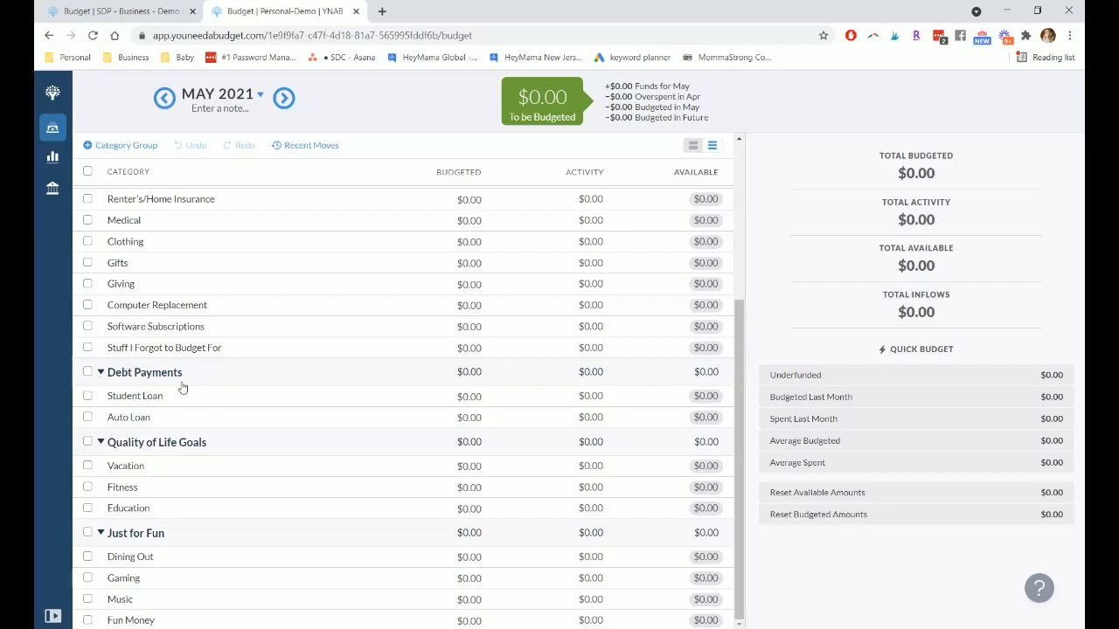
pyautogui.scroll(2, 192, 402)
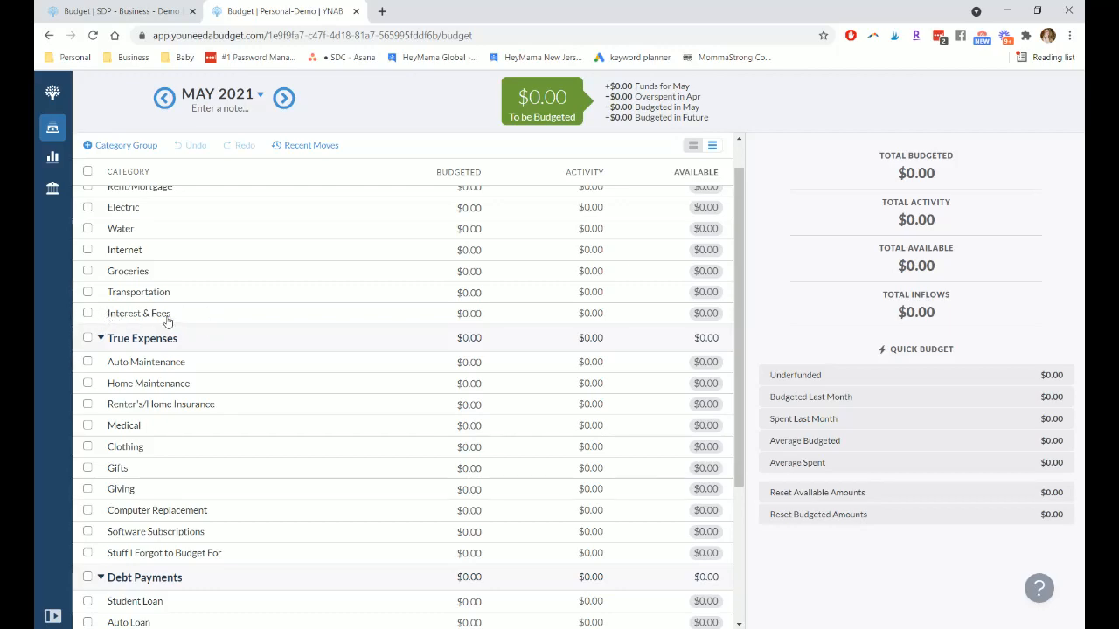
pyautogui.scroll(1, 131, 324)
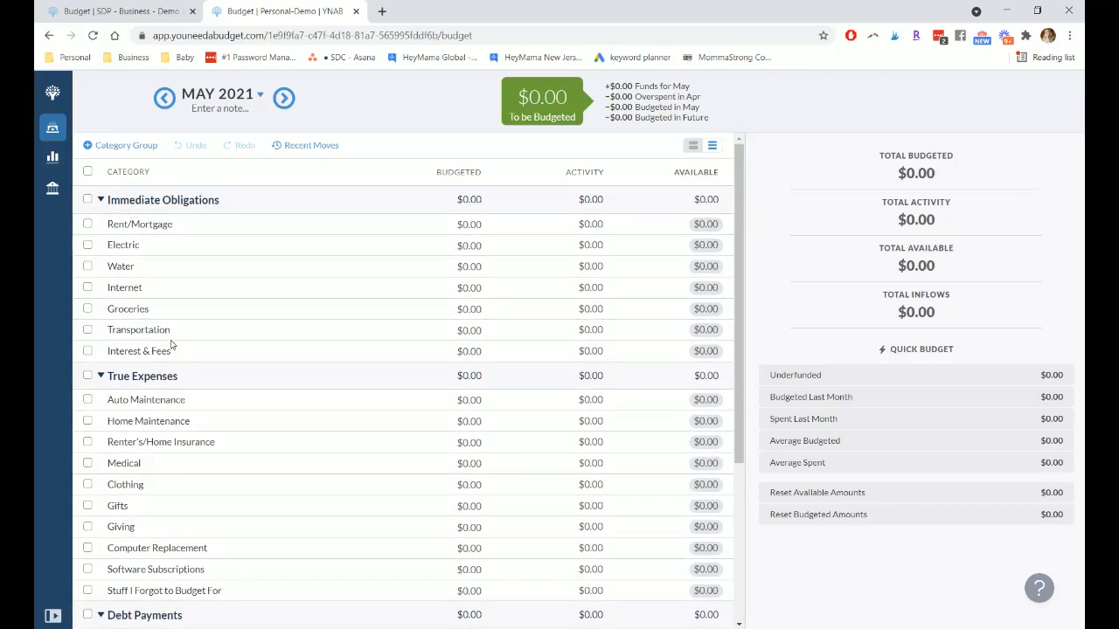
# Collapse the Quality of Life Goals category group in the Personal-Demo budget.
pyautogui.scroll(-6, 168, 346)
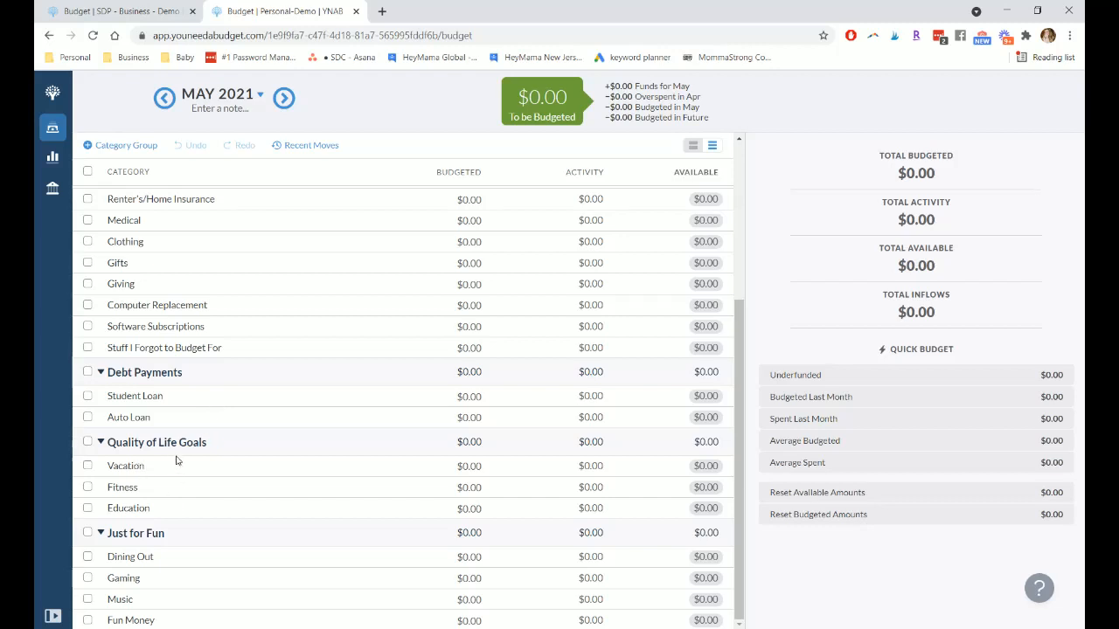
pyautogui.click(101, 442)
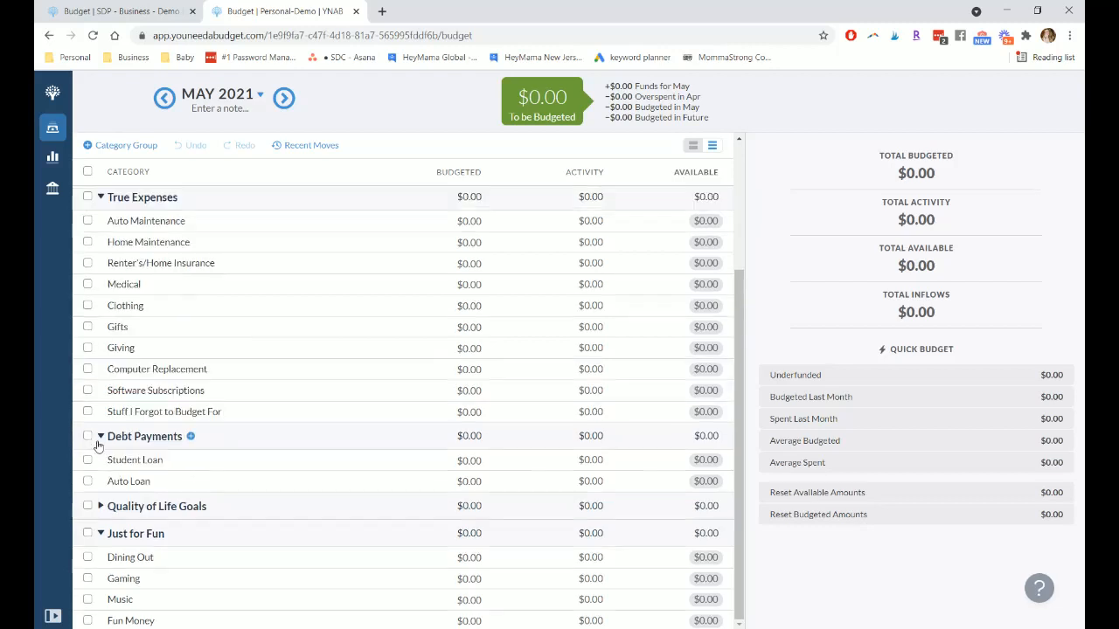
# Compare the Personal-Demo budget's Quality of Life Goals and Just for Fun groups with the business budget's investment groups.
pyautogui.click(100, 506)
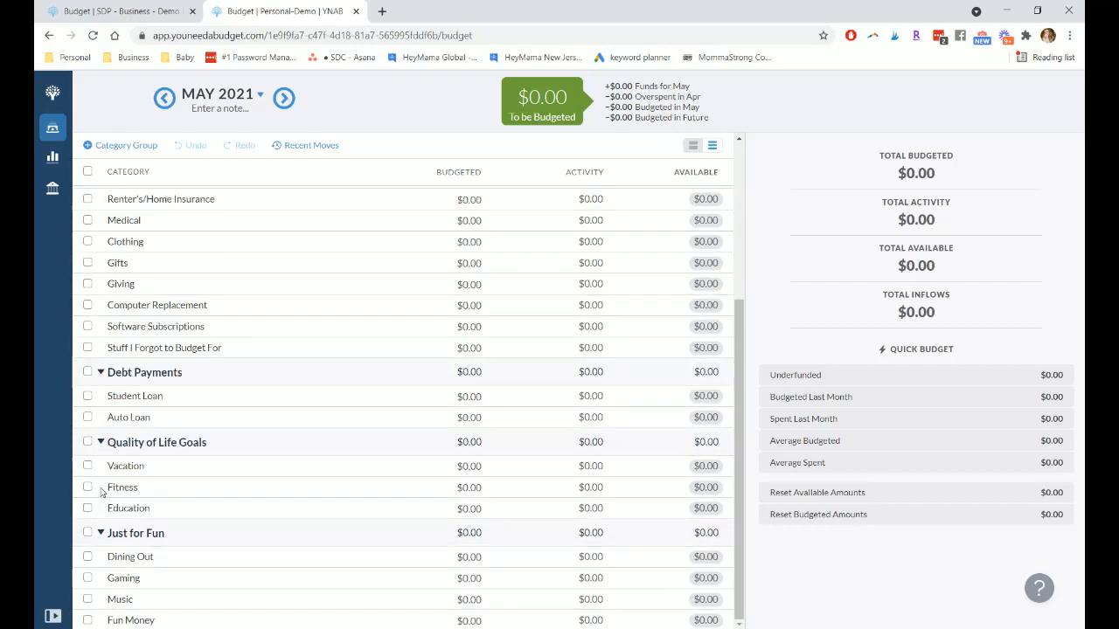
pyautogui.click(100, 445)
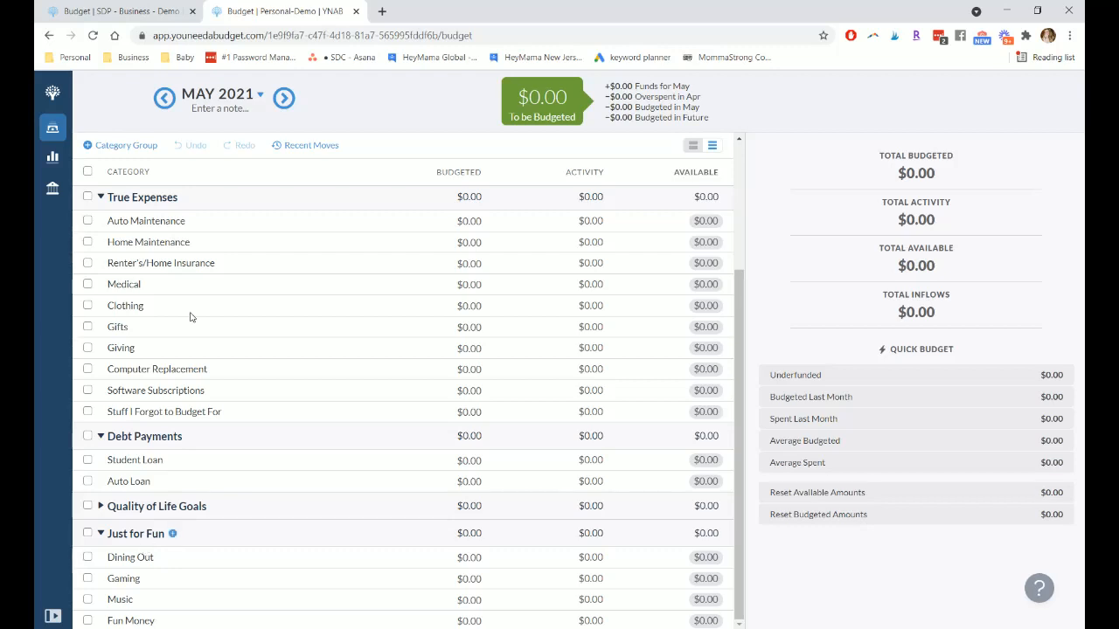
pyautogui.click(131, 11)
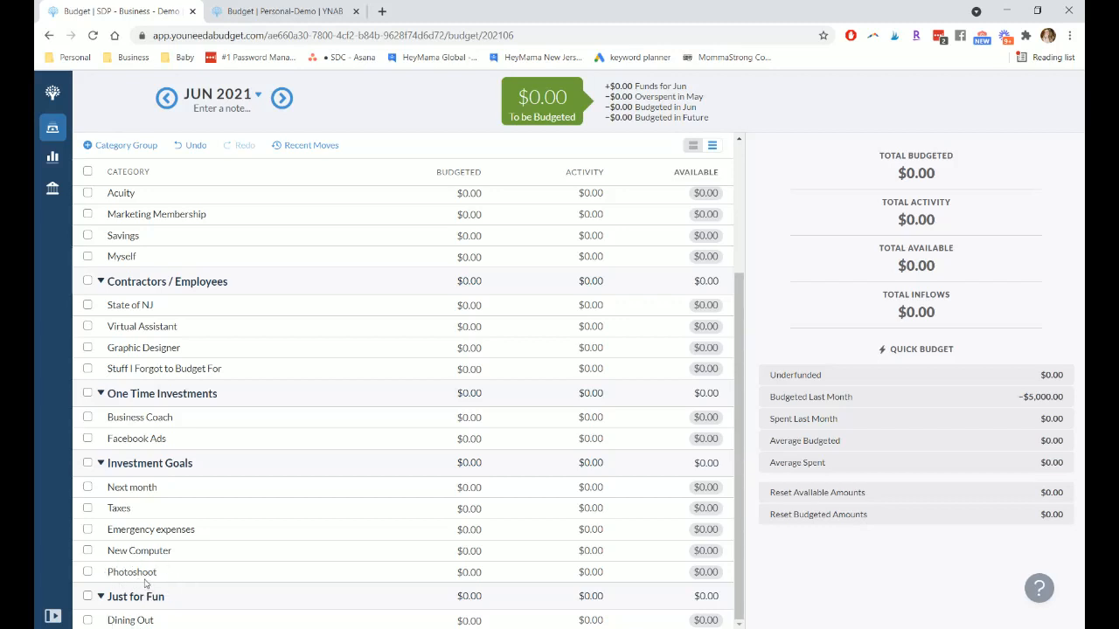
pyautogui.click(285, 13)
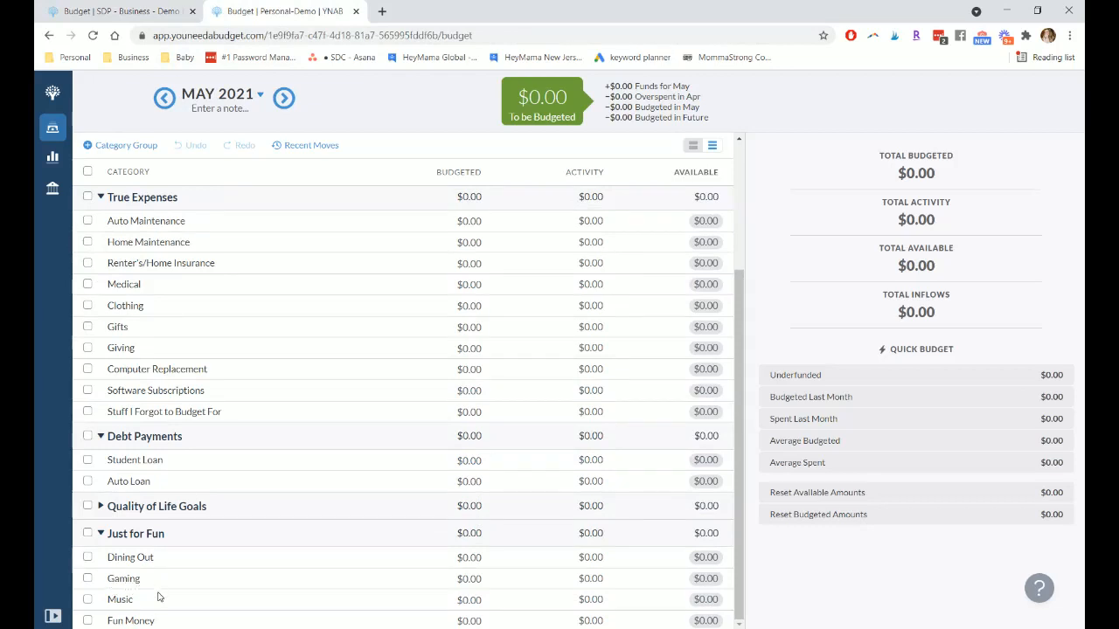
pyautogui.click(114, 11)
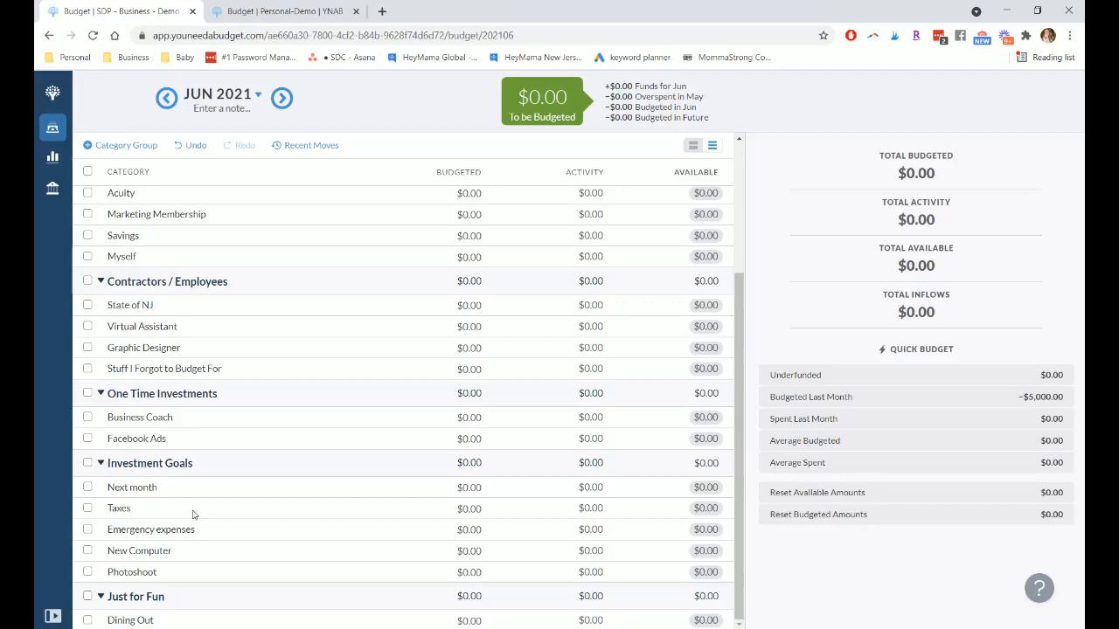
pyautogui.hotkey('ctrl', 'Tab')
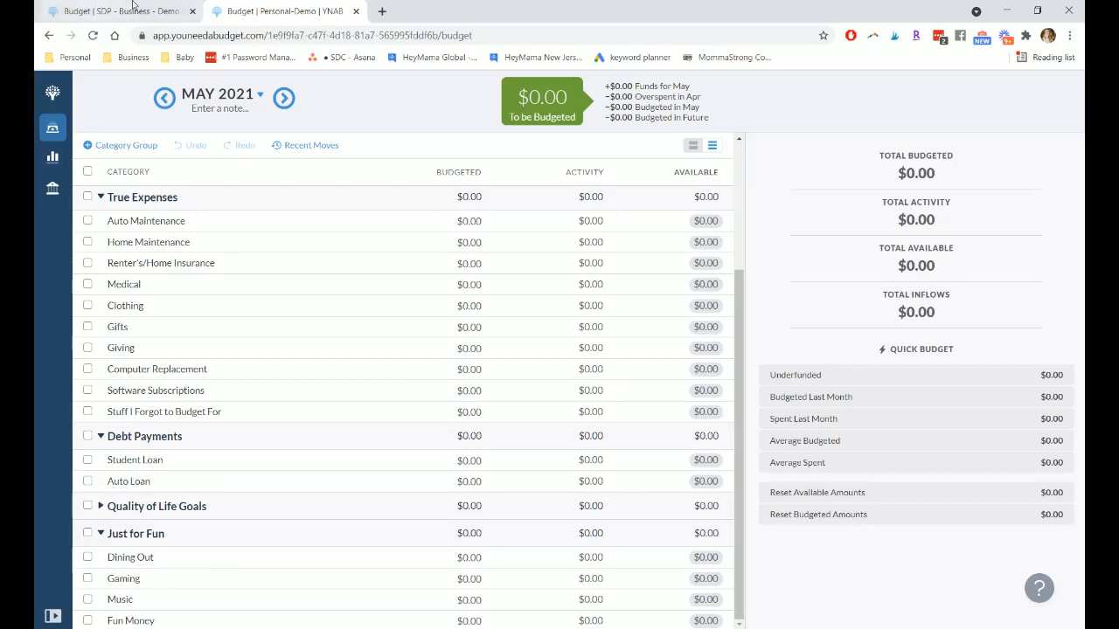
pyautogui.click(147, 11)
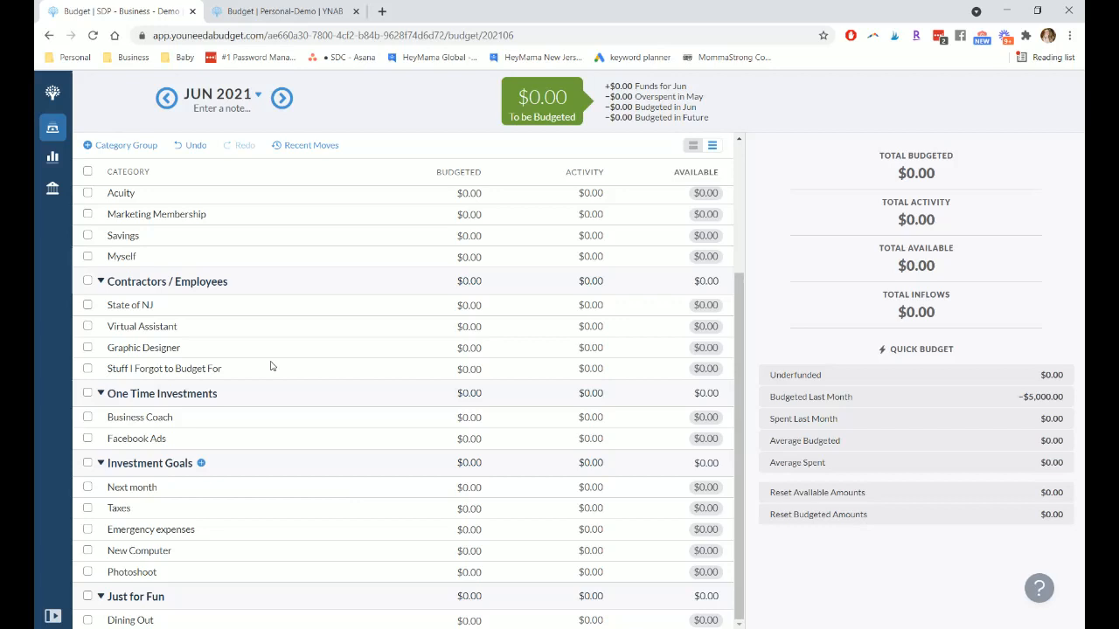
pyautogui.click(269, 11)
pyautogui.click(147, 11)
pyautogui.click(262, 12)
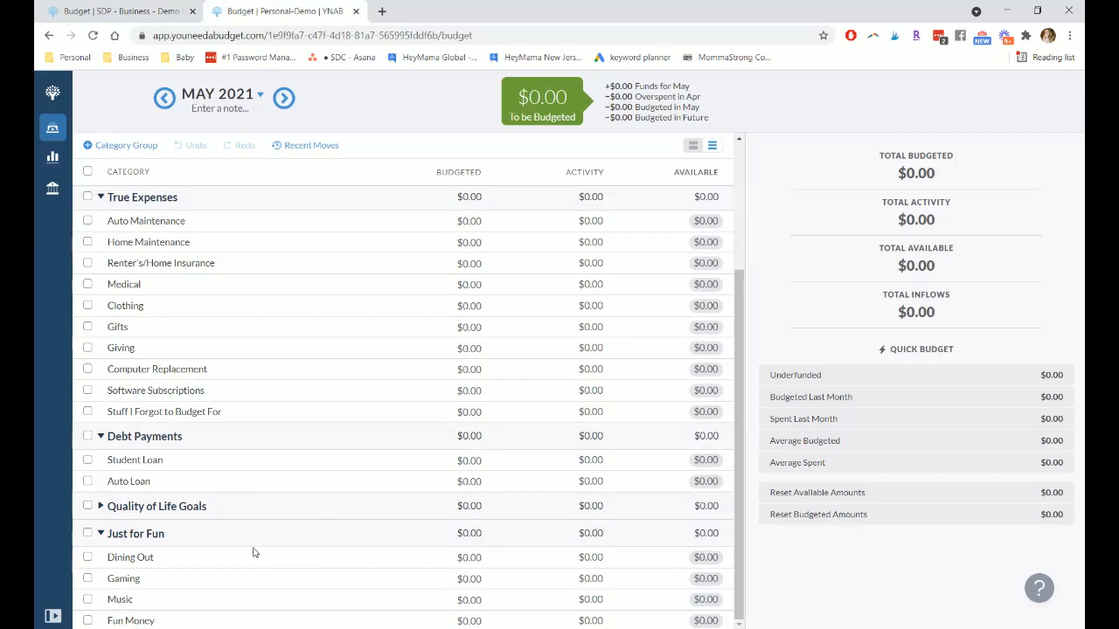
pyautogui.click(94, 11)
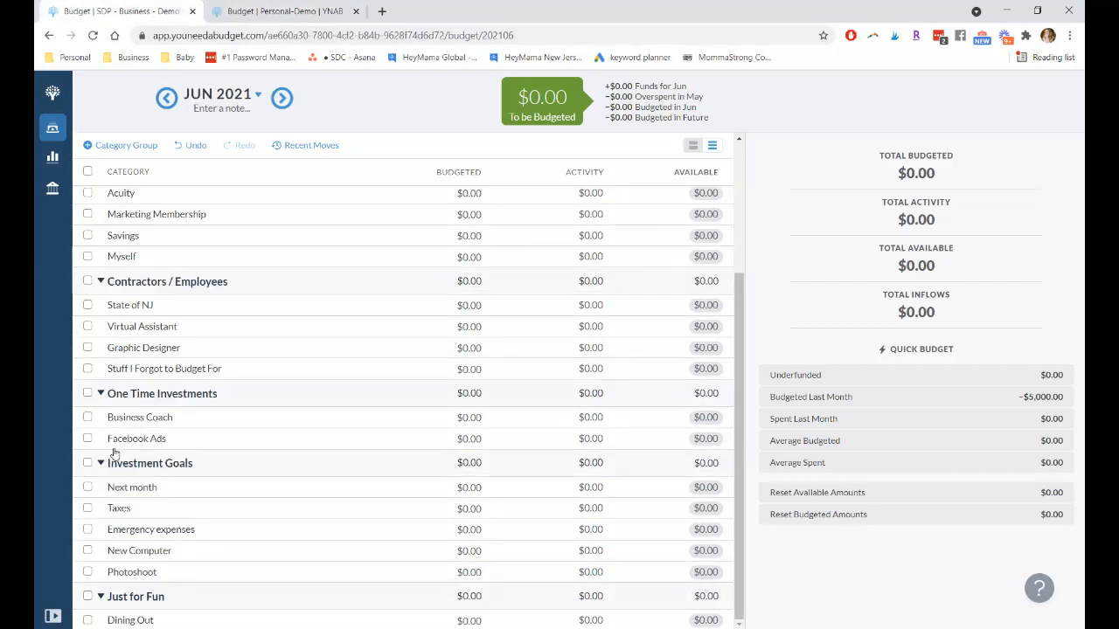
pyautogui.click(276, 13)
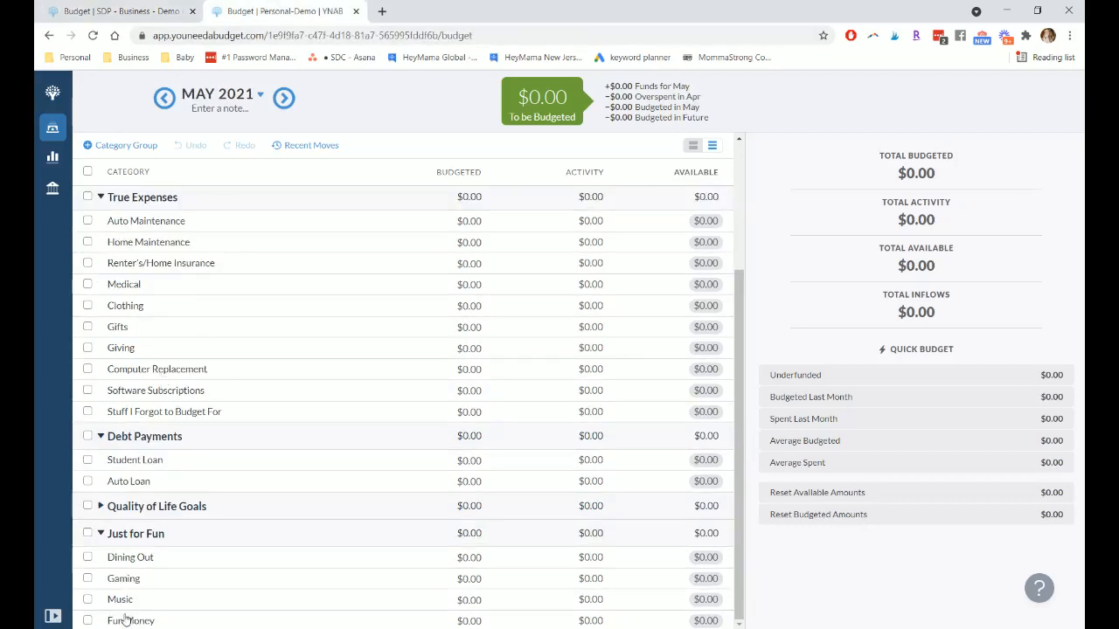
# Delete the Gaming, Music and Fun Money categories from the Personal-Demo budget's Just for Fun group.
pyautogui.click(87, 578)
pyautogui.click(87, 600)
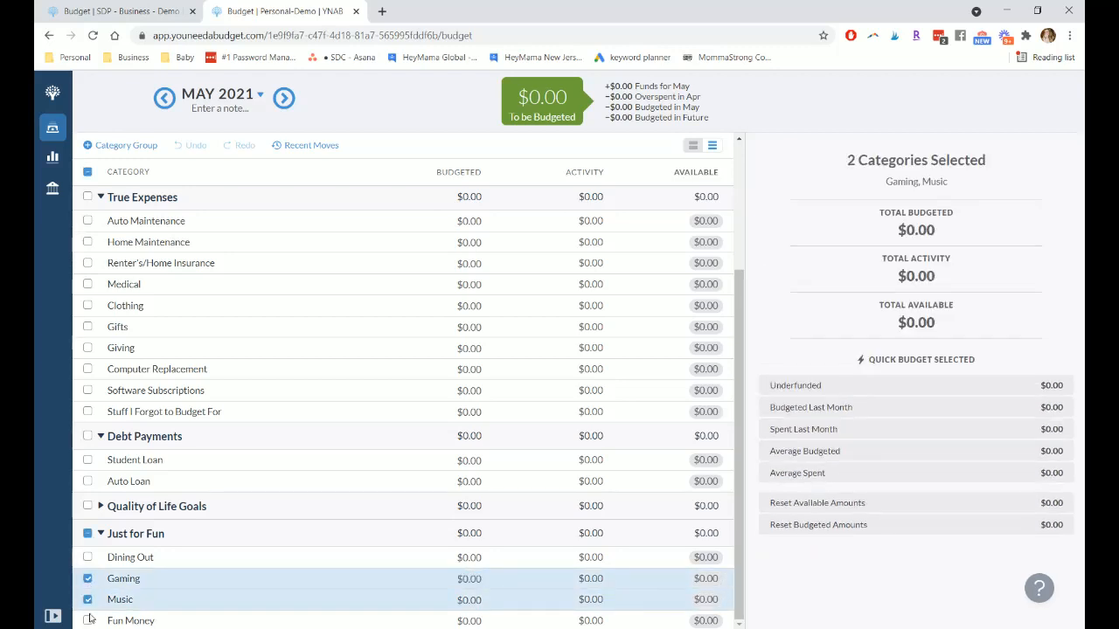
pyautogui.click(88, 620)
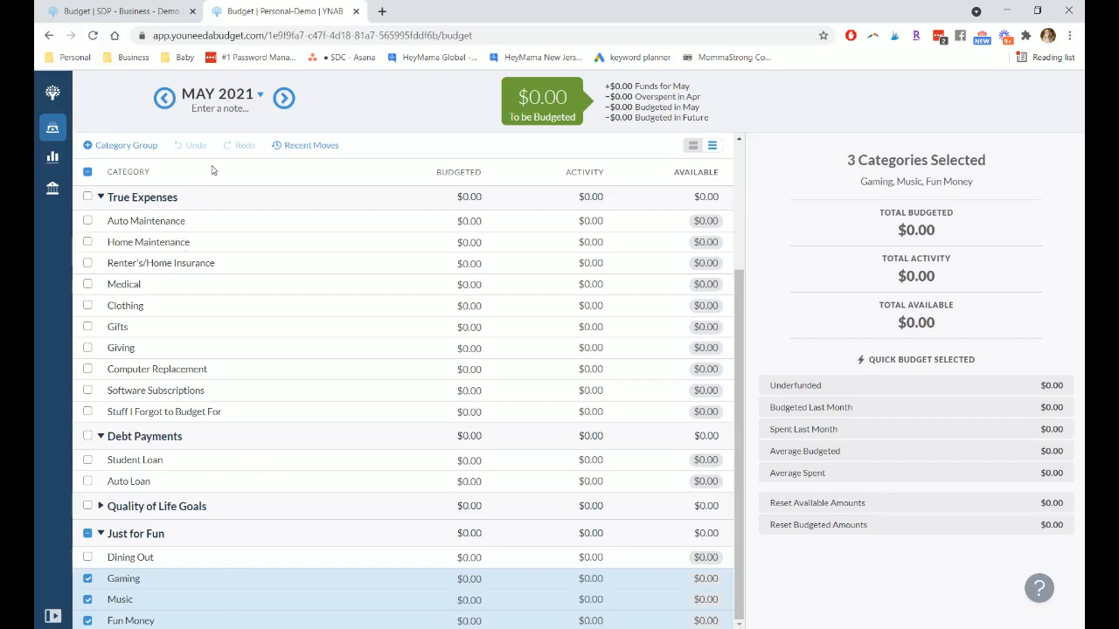
pyautogui.click(123, 578)
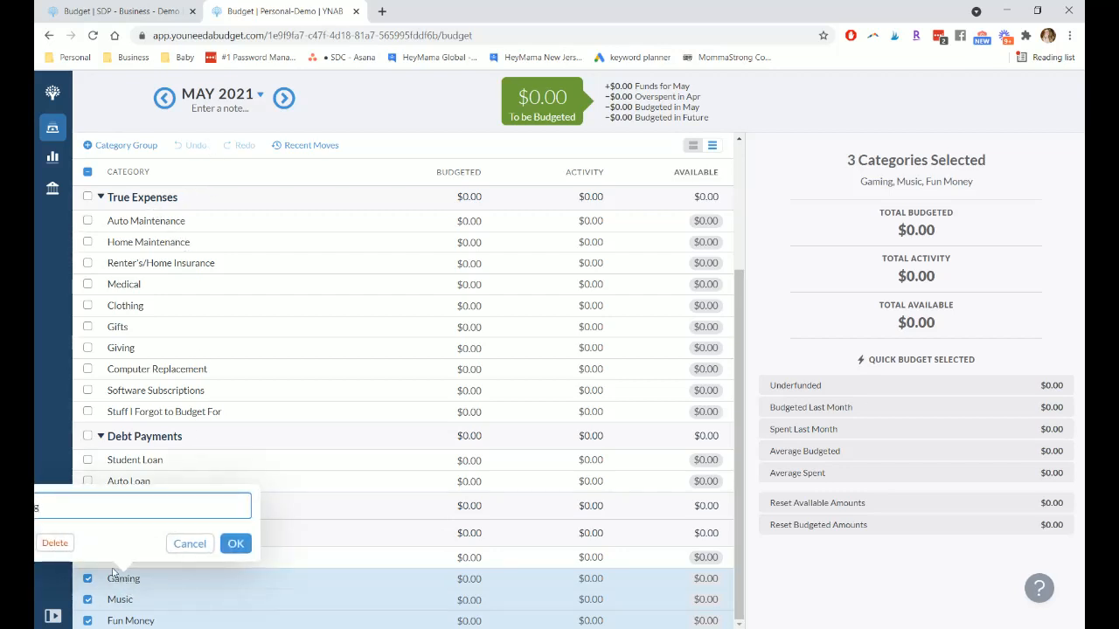
pyautogui.click(55, 544)
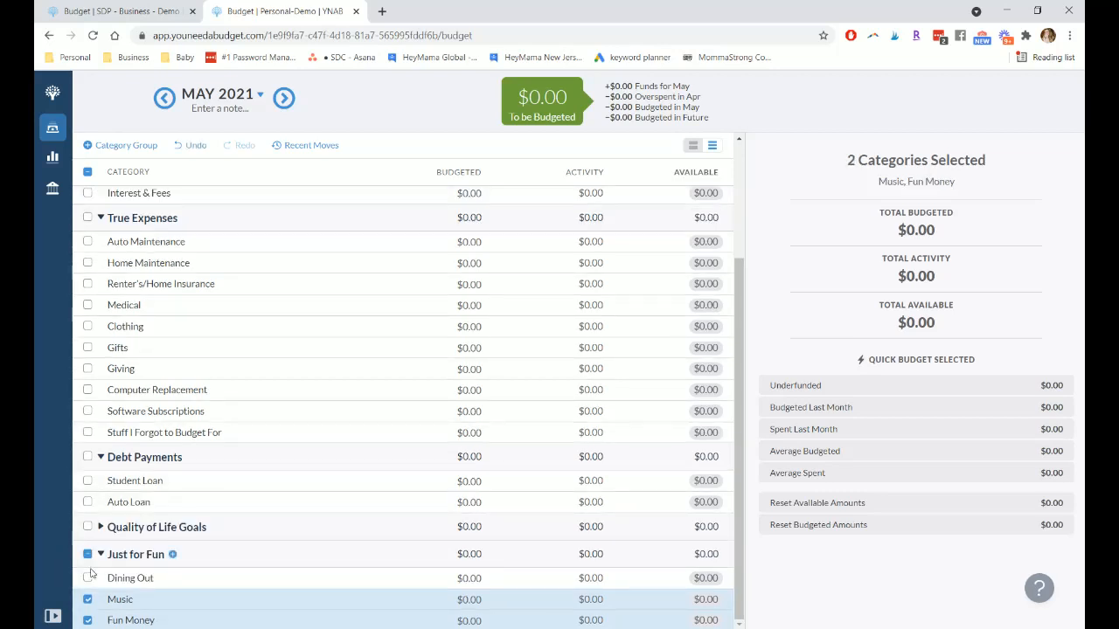
pyautogui.click(119, 600)
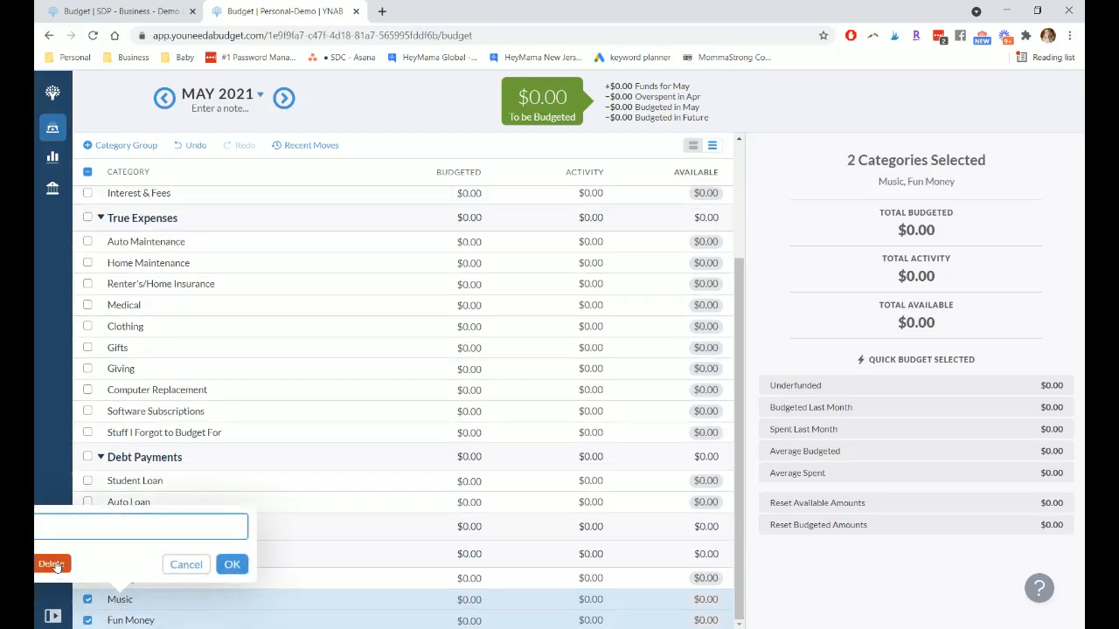
pyautogui.click(54, 564)
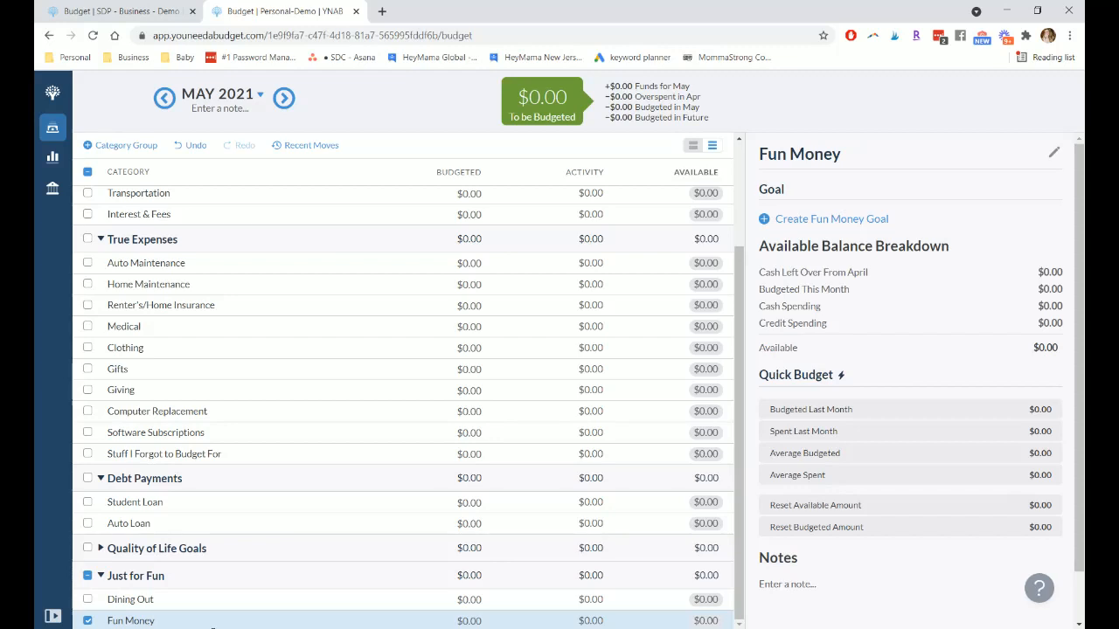
pyautogui.click(115, 621)
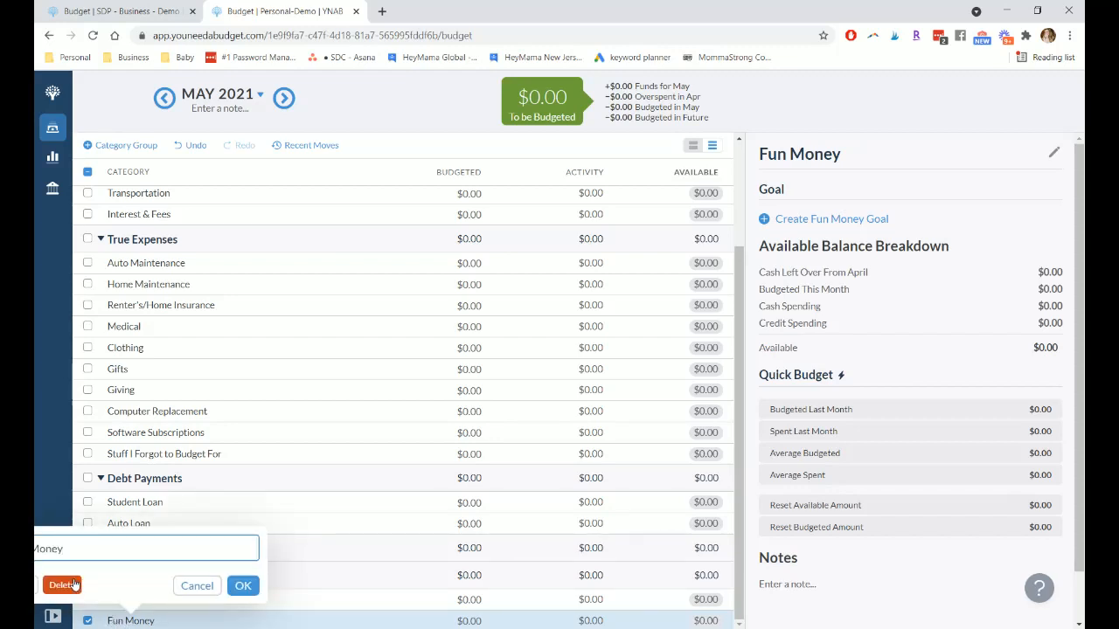
pyautogui.click(75, 585)
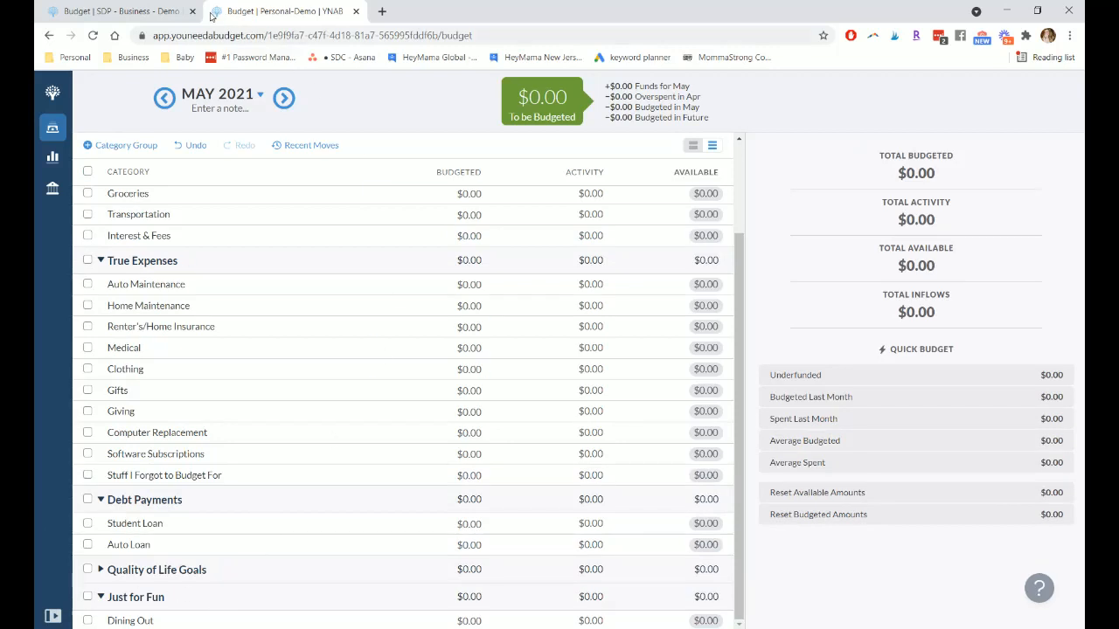
# Compare the two budgets' category lists, examining the business budget from Recurring Monthly Expenses through Investment Goals.
pyautogui.click(149, 10)
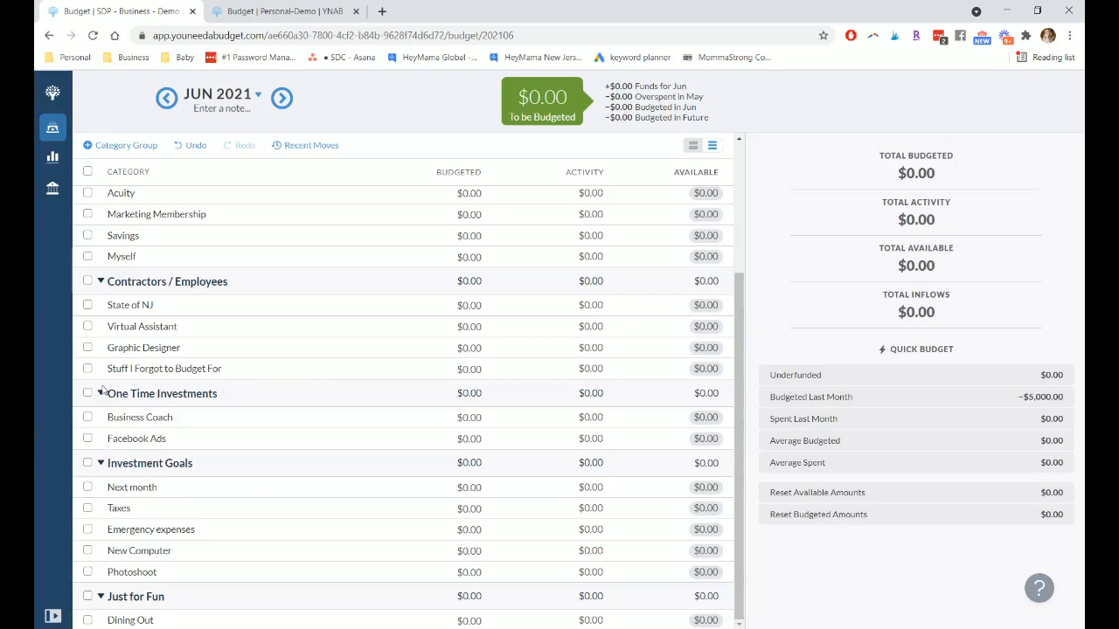
pyautogui.click(284, 11)
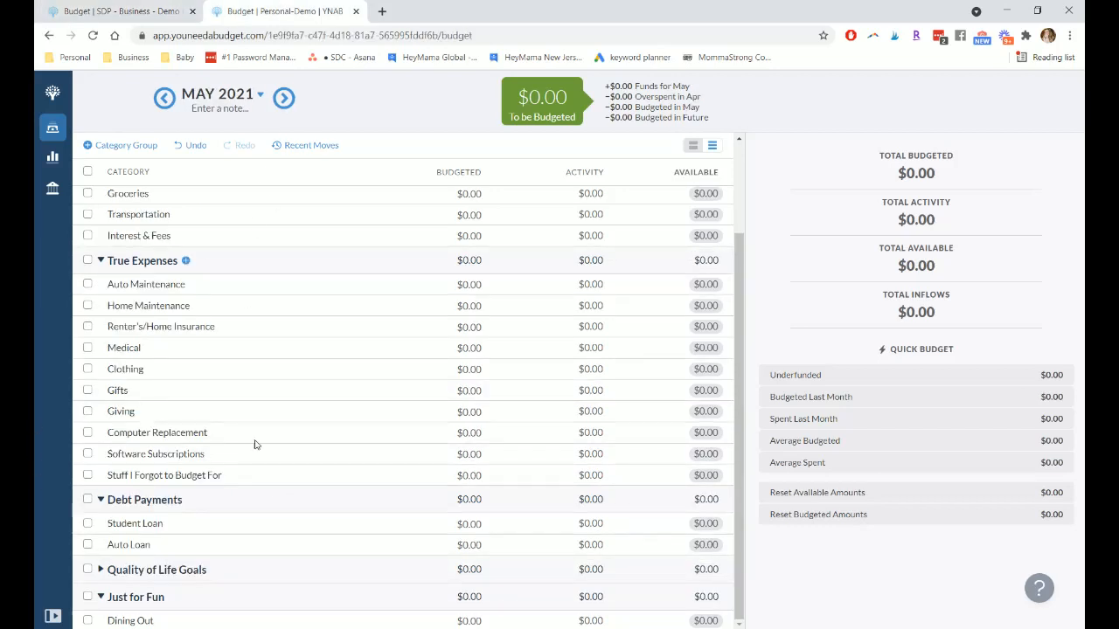
pyautogui.click(186, 12)
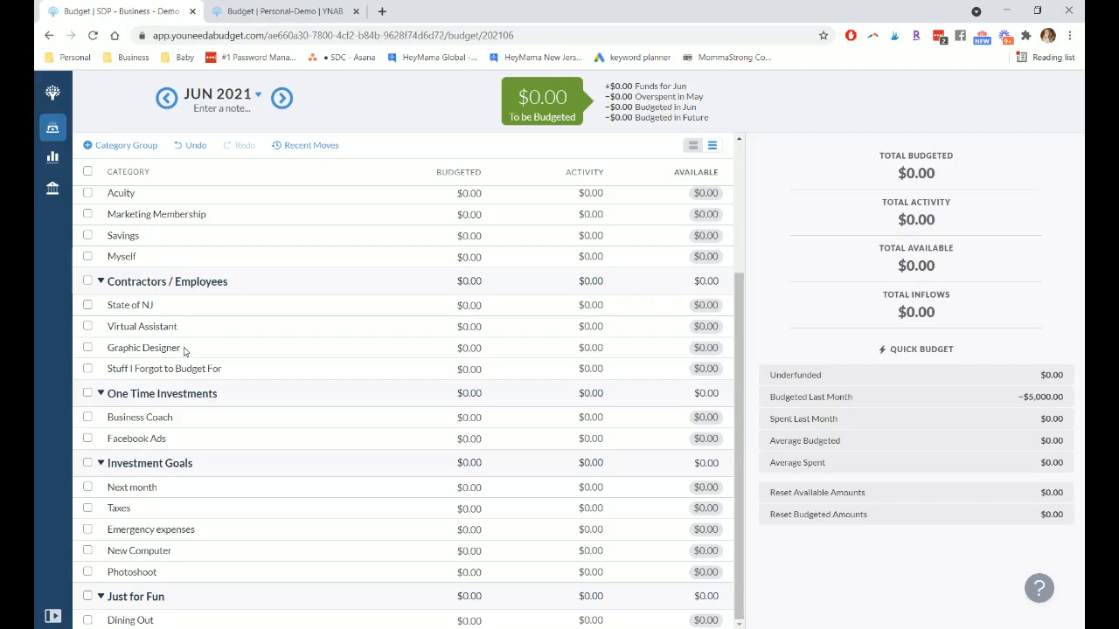
pyautogui.scroll(3, 183, 352)
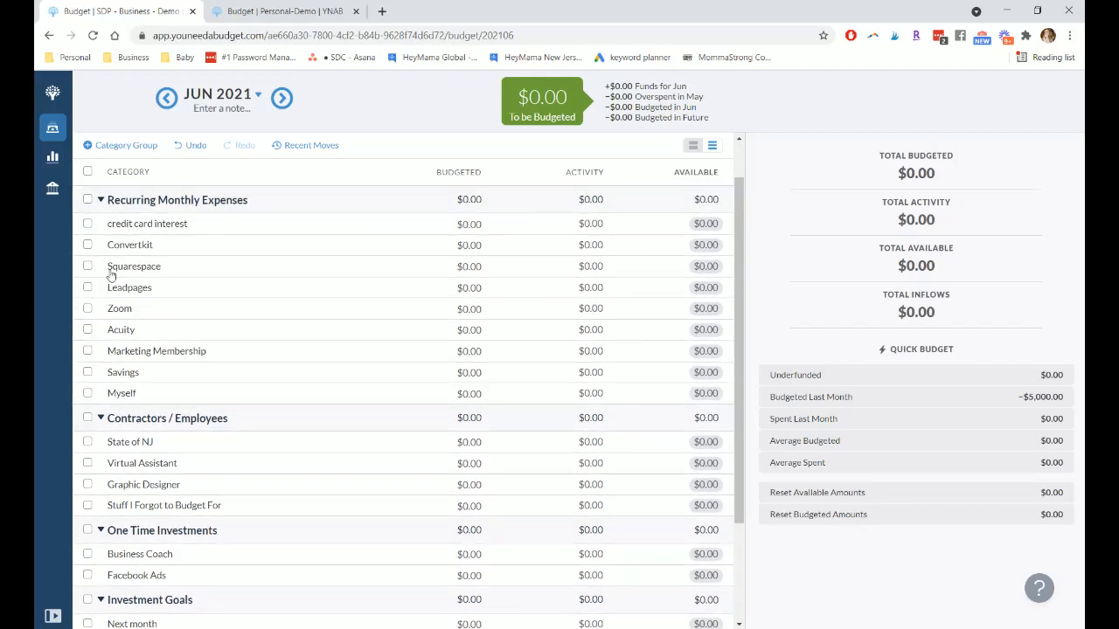
pyautogui.scroll(-3, 199, 358)
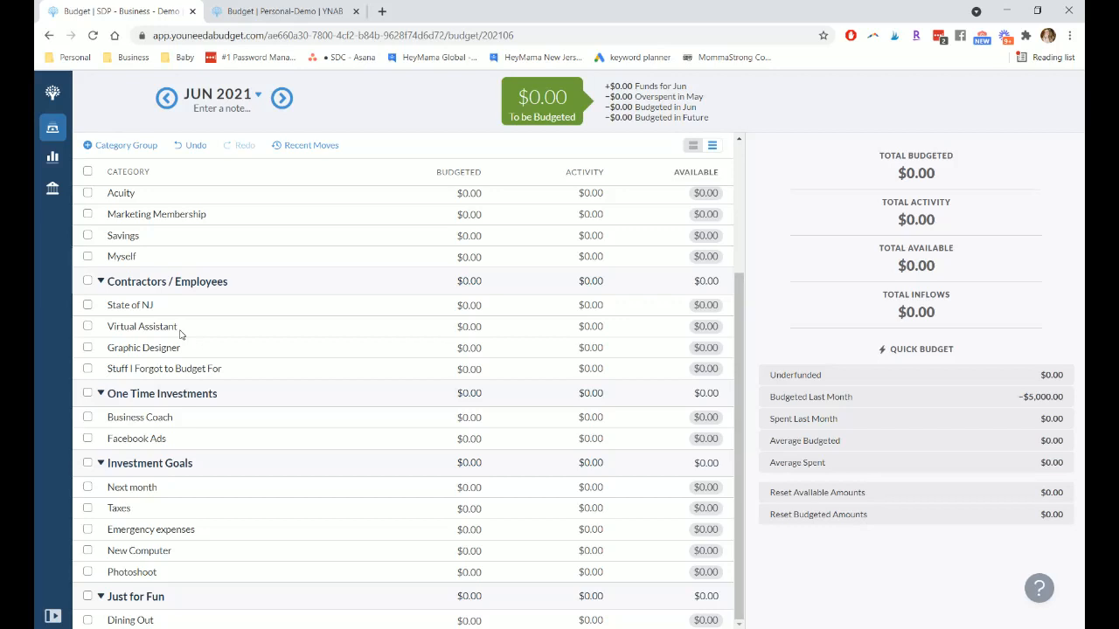
pyautogui.scroll(1, 179, 332)
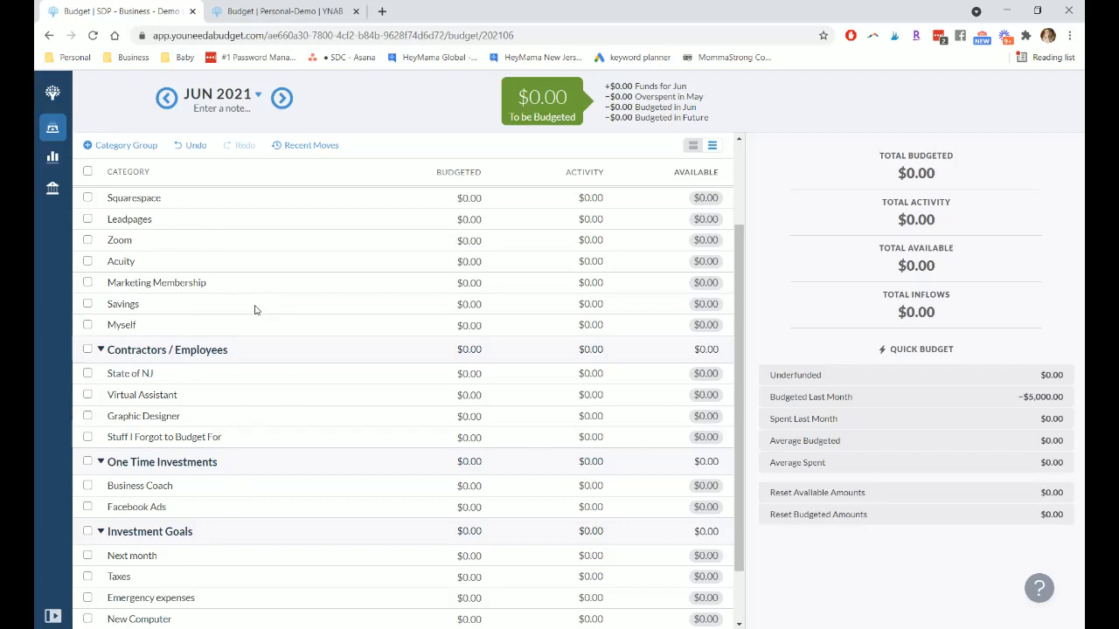
pyautogui.scroll(-1, 240, 358)
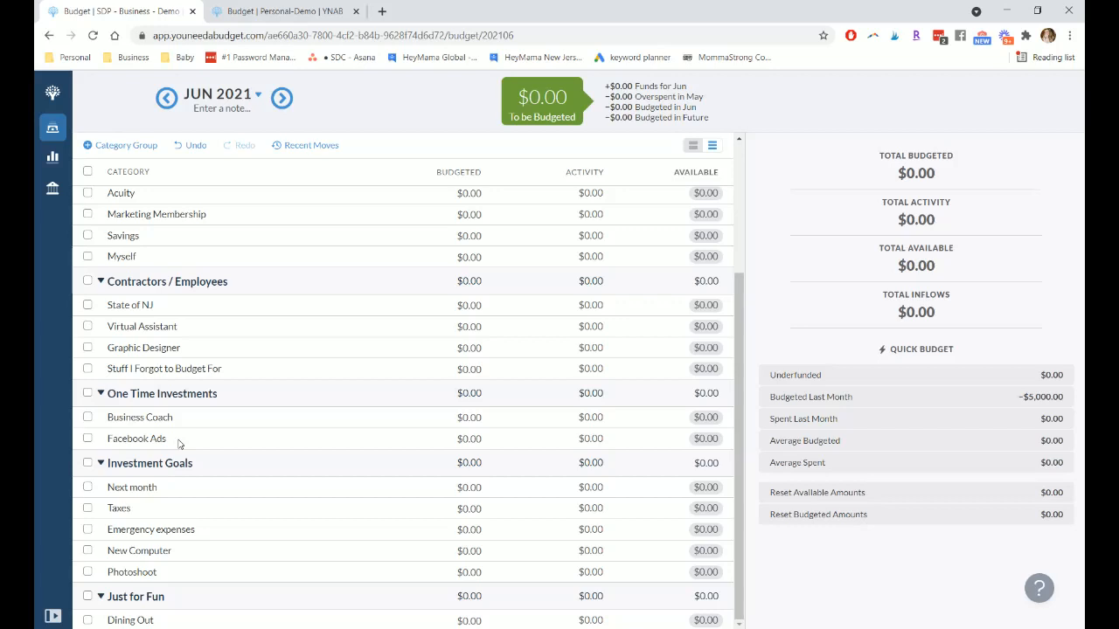
# Move Taxes into Contractors / Employees below Graphic Designer, and Next month to the end of Recurring Monthly Expenses in the business budget.
pyautogui.click(455, 416)
pyautogui.click(459, 438)
pyautogui.moveTo(119, 510); pyautogui.dragTo(140, 365)
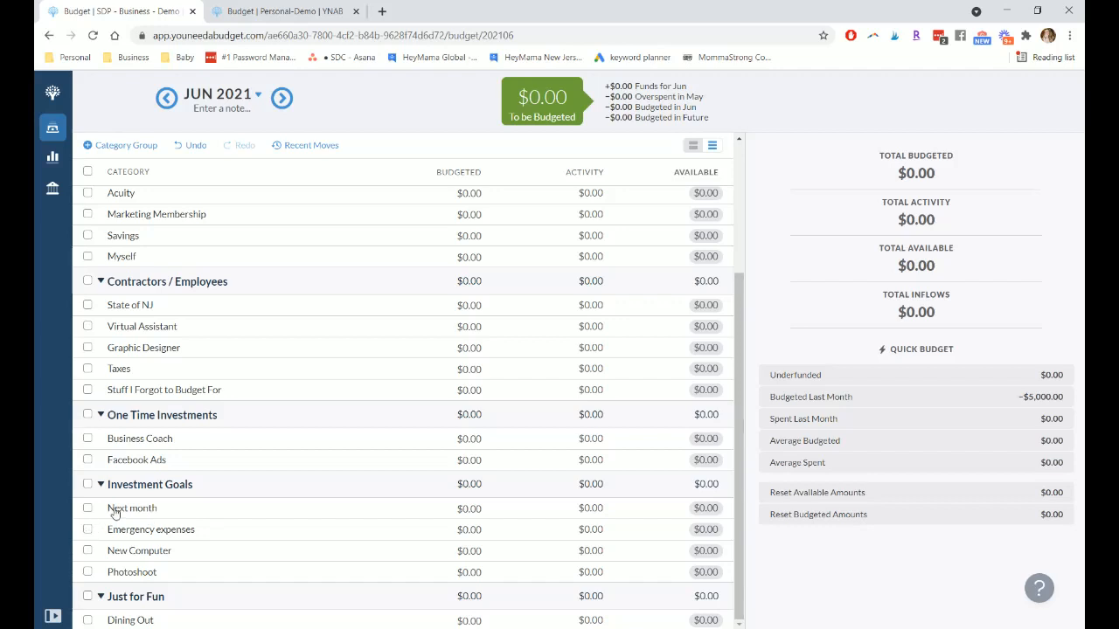
pyautogui.moveTo(115, 513); pyautogui.dragTo(147, 280)
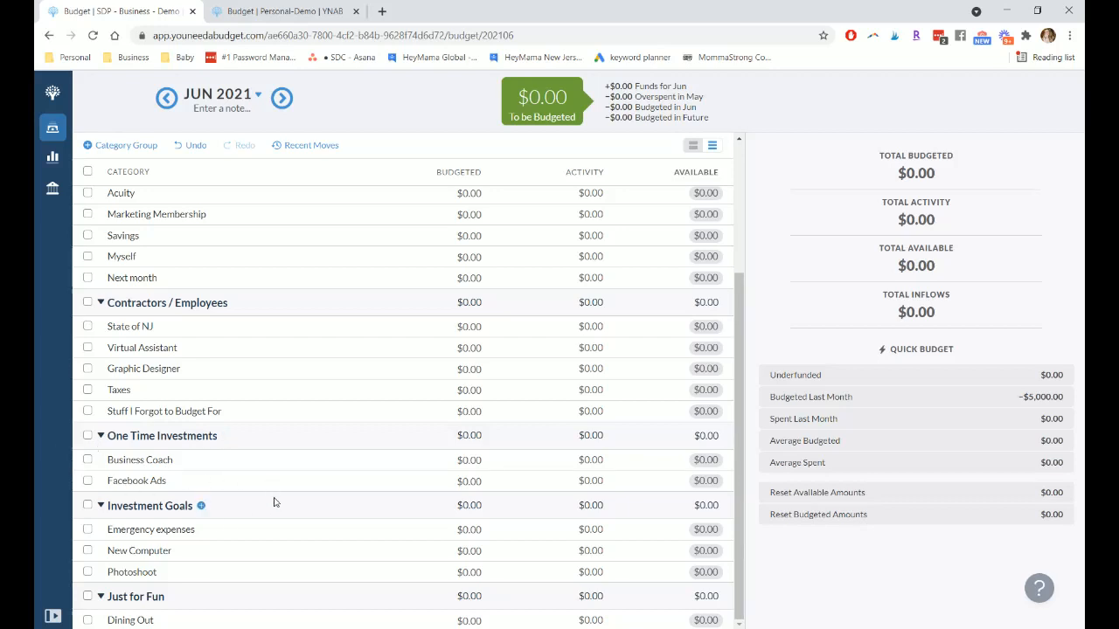
# Examine the business budget's All Accounts register and its June 2021 category groups from Credit Card Payments through Just for Fun.
pyautogui.click(400, 452)
pyautogui.scroll(3, 218, 580)
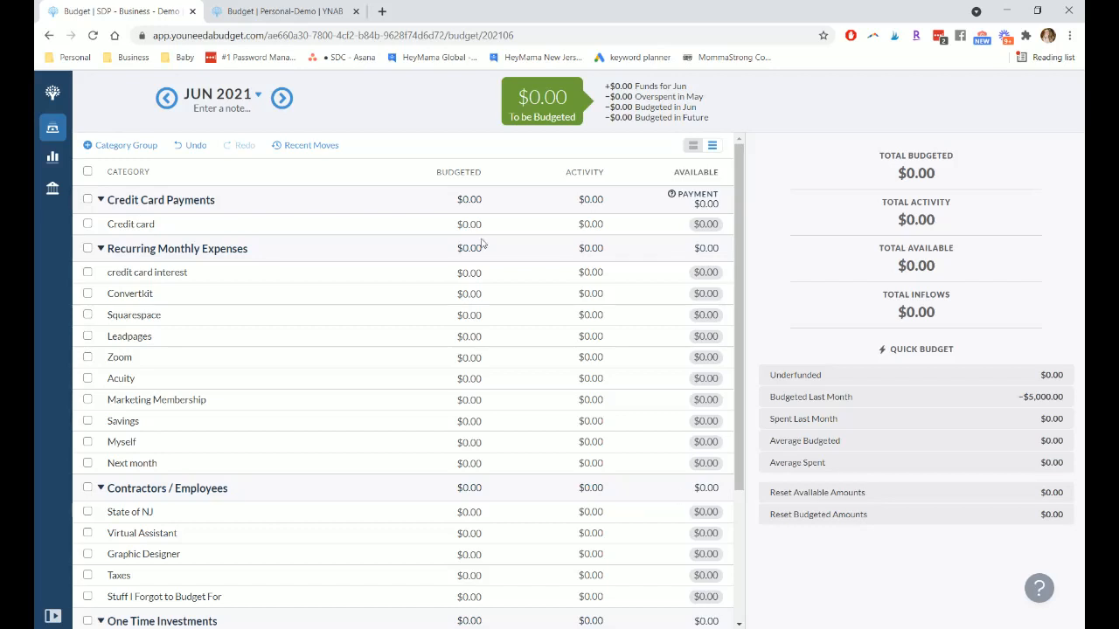
pyautogui.click(53, 190)
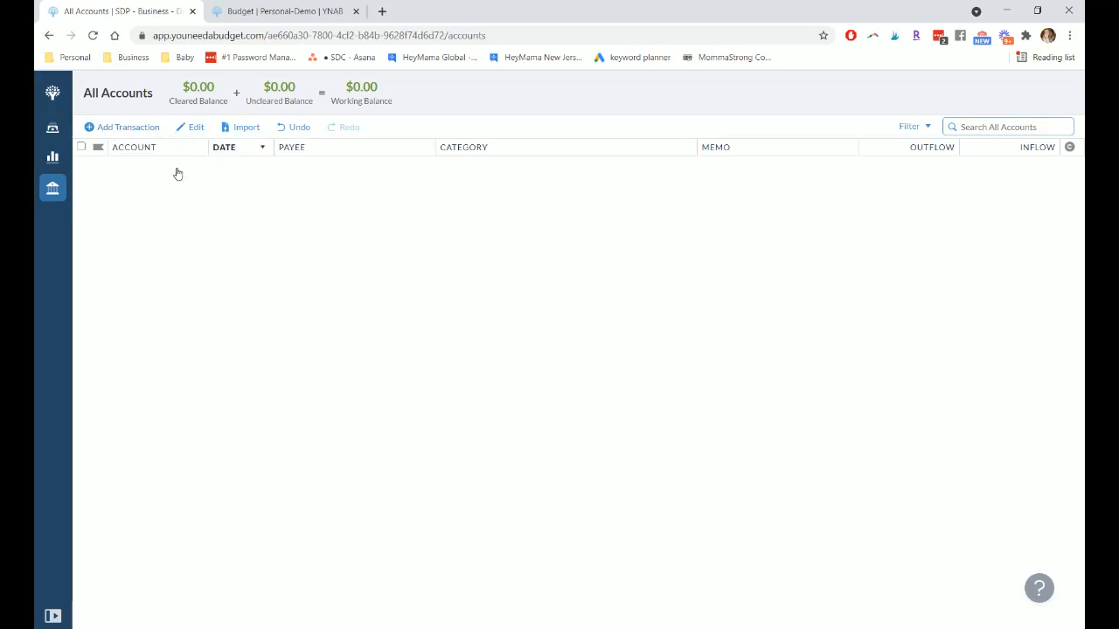
pyautogui.click(54, 126)
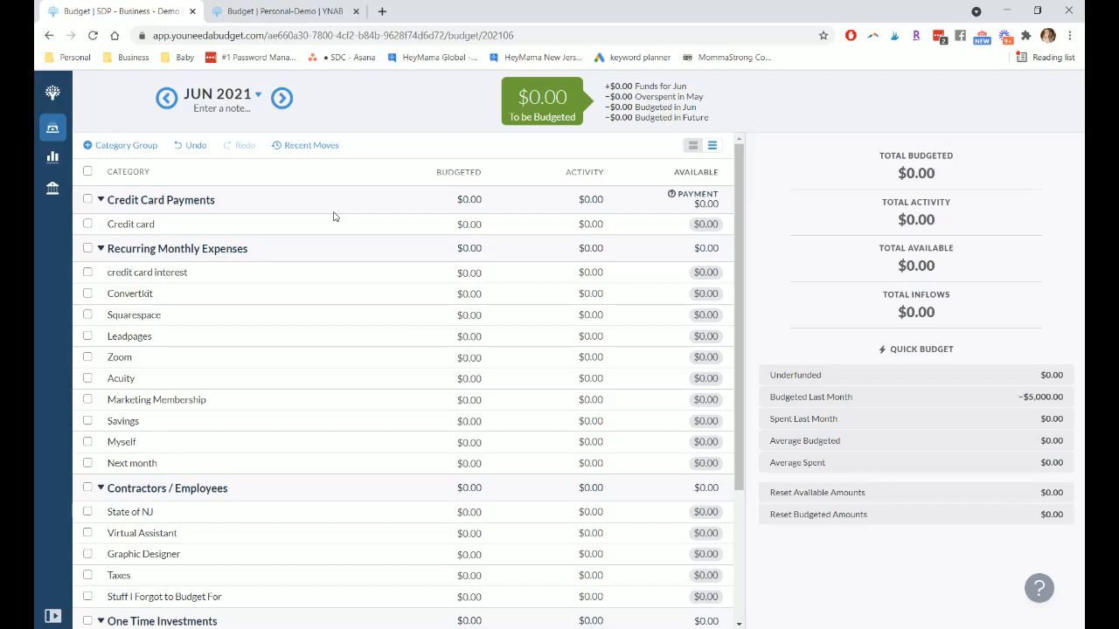
pyautogui.scroll(-2, 297, 444)
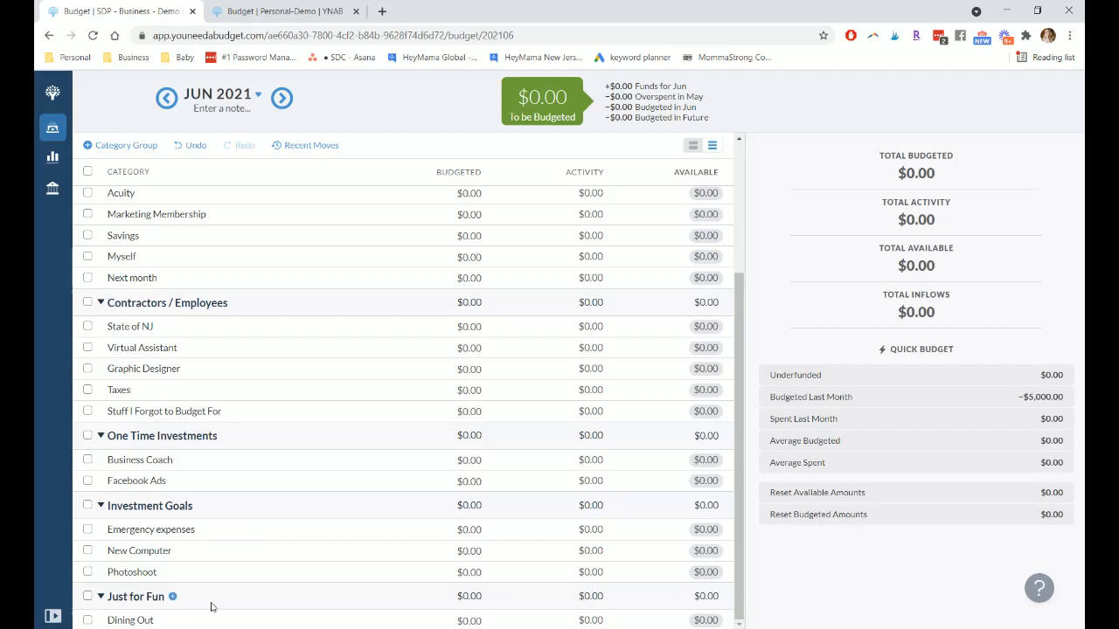
pyautogui.scroll(2, 210, 607)
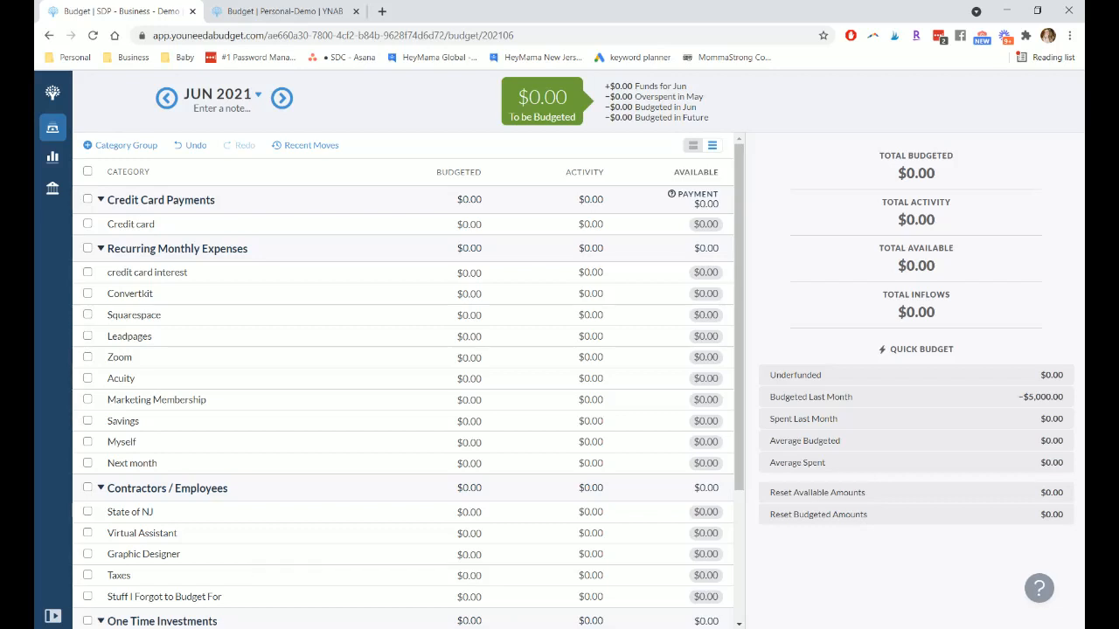
pyautogui.moveTo(487, 628)
pyautogui.click(400, 536)
pyautogui.click(479, 577)
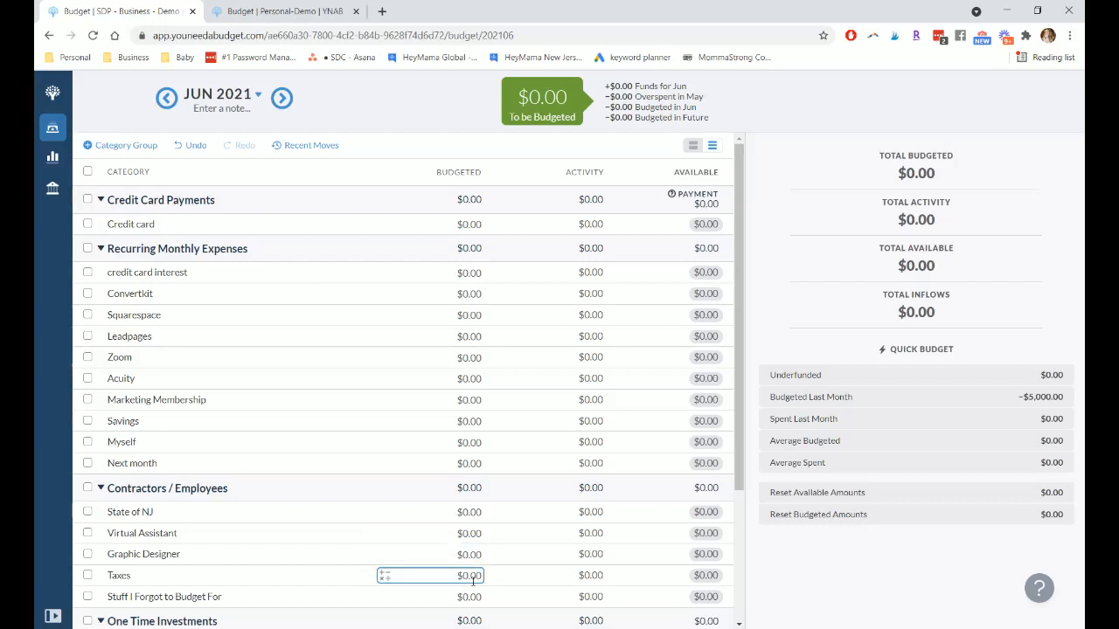